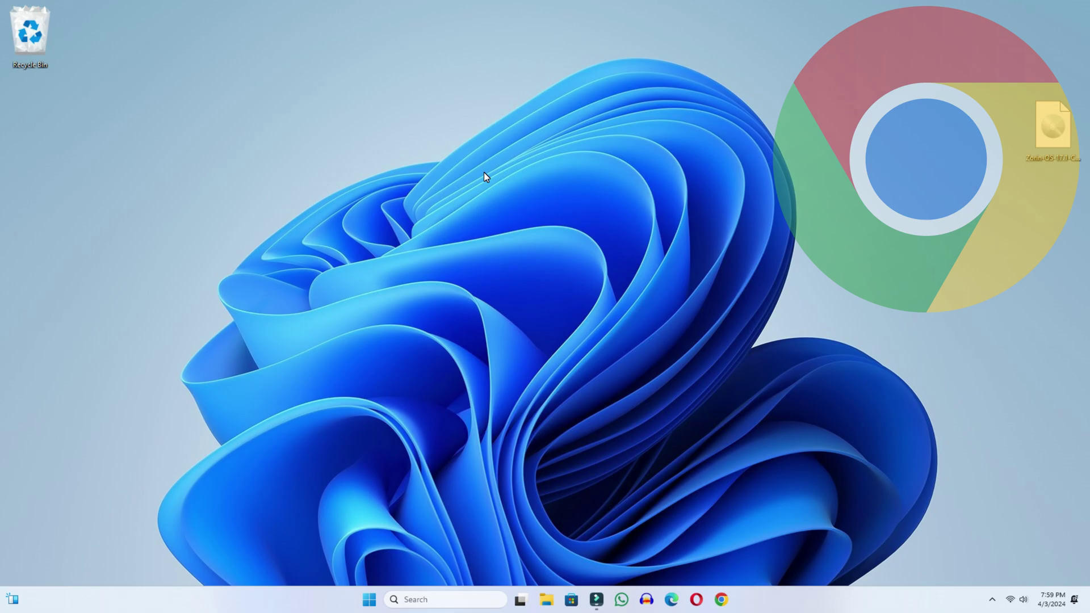
Step: Search Chrome for virtualbox and open the virtualbox.org downloads page
left_click(721, 599)
type("v")
key("Return")
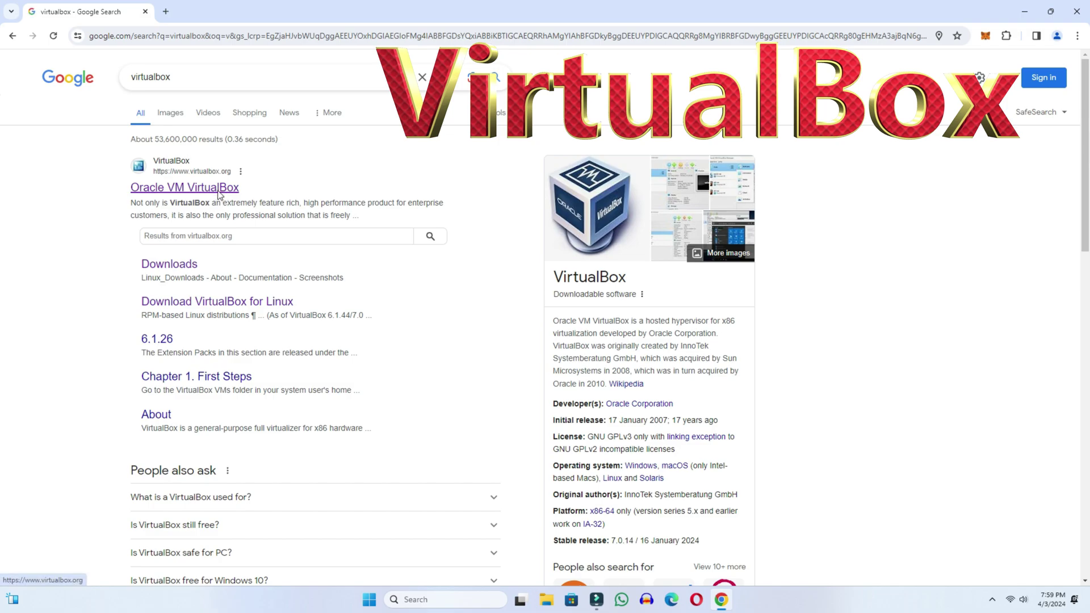
left_click(218, 192)
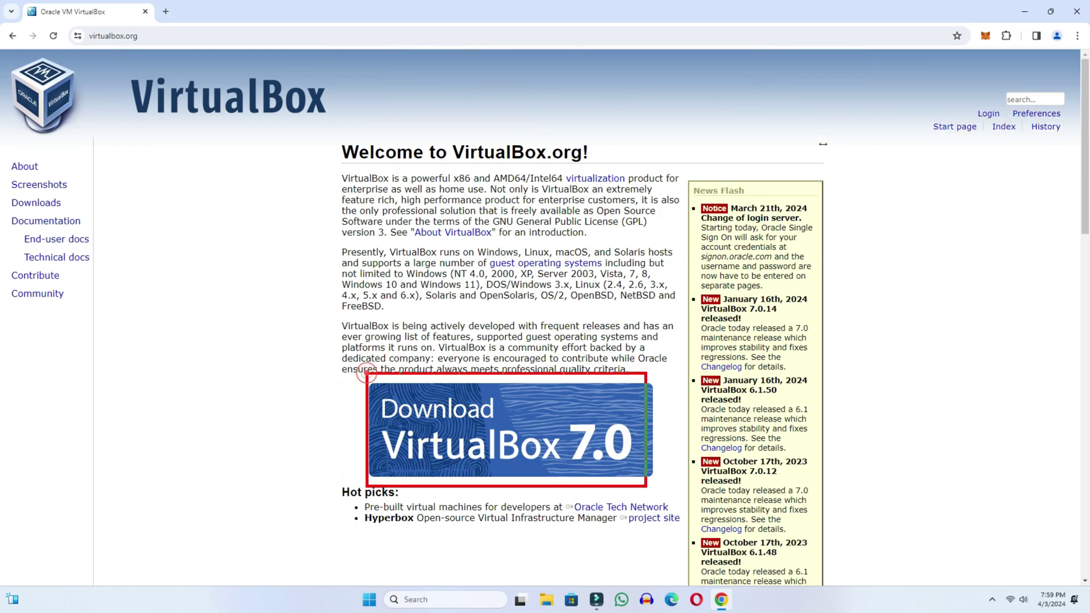
left_click(549, 442)
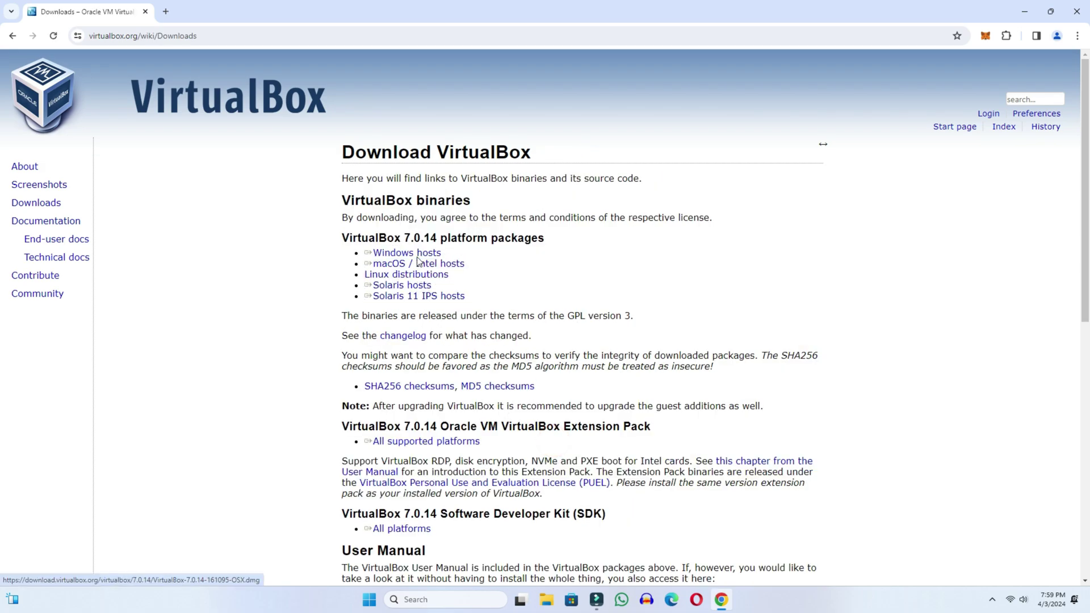
Step: Download the VirtualBox 7.0.14 Windows hosts installer and launch it from recent downloads
left_click(418, 254)
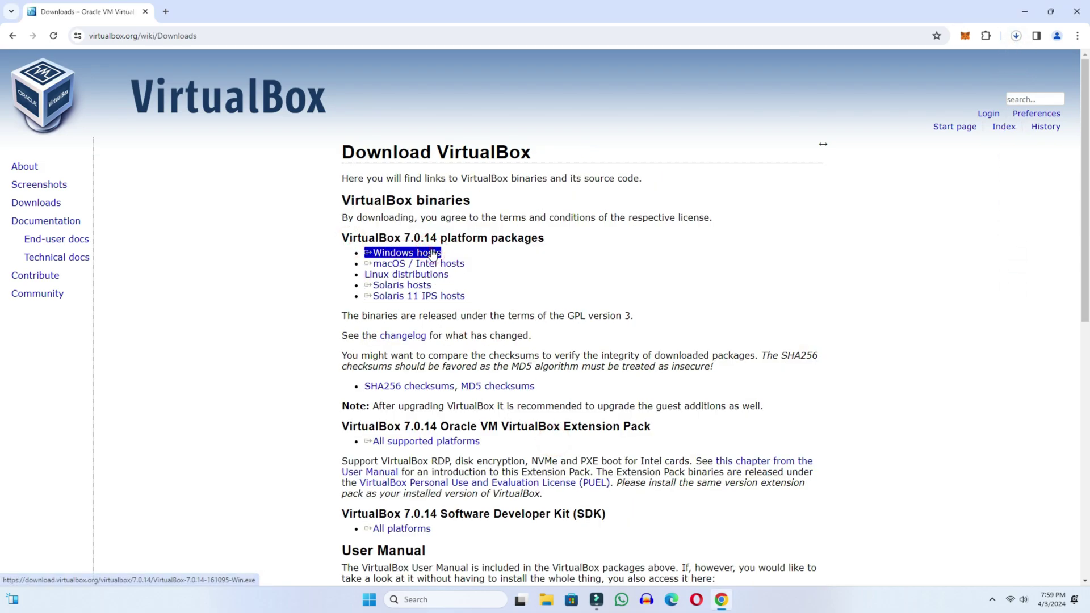
left_click(1017, 35)
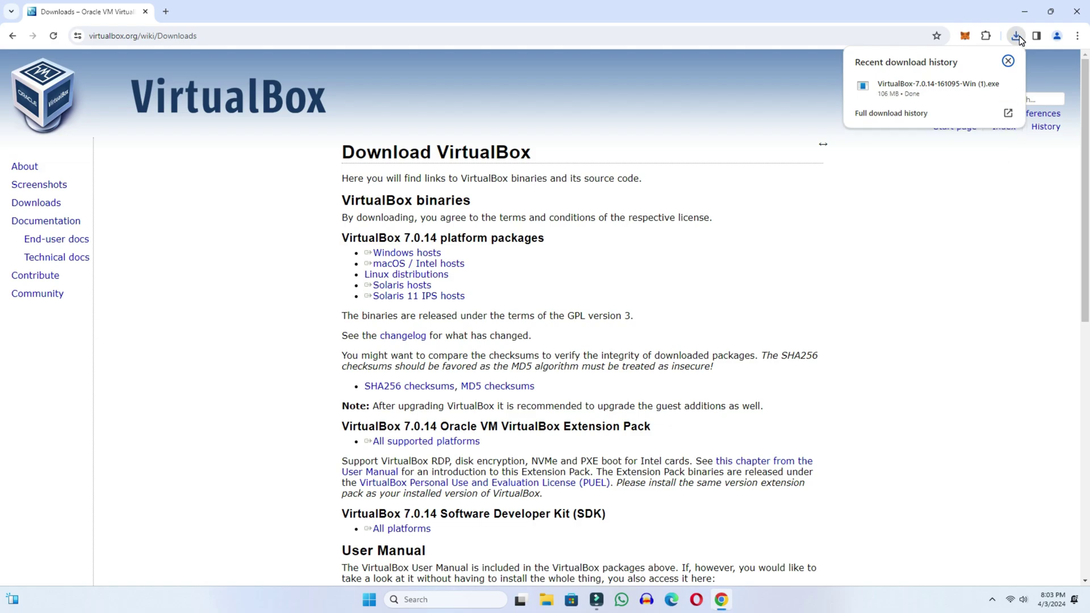
left_click(894, 89)
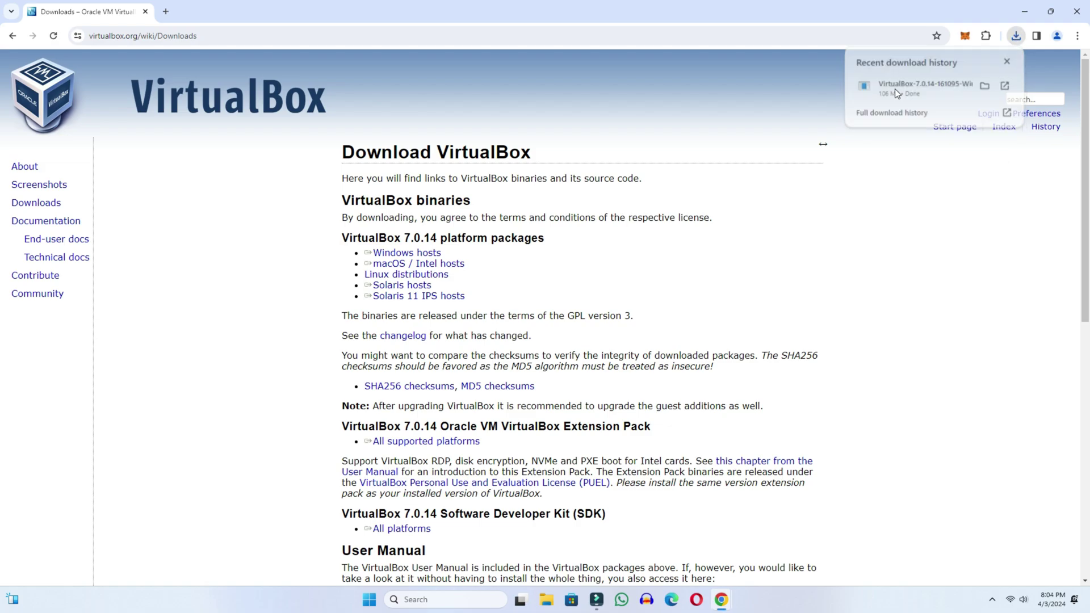
Step: Install VirtualBox 7.0.14 with default options, approving the network warning, and launch the Manager
left_click(1020, 12)
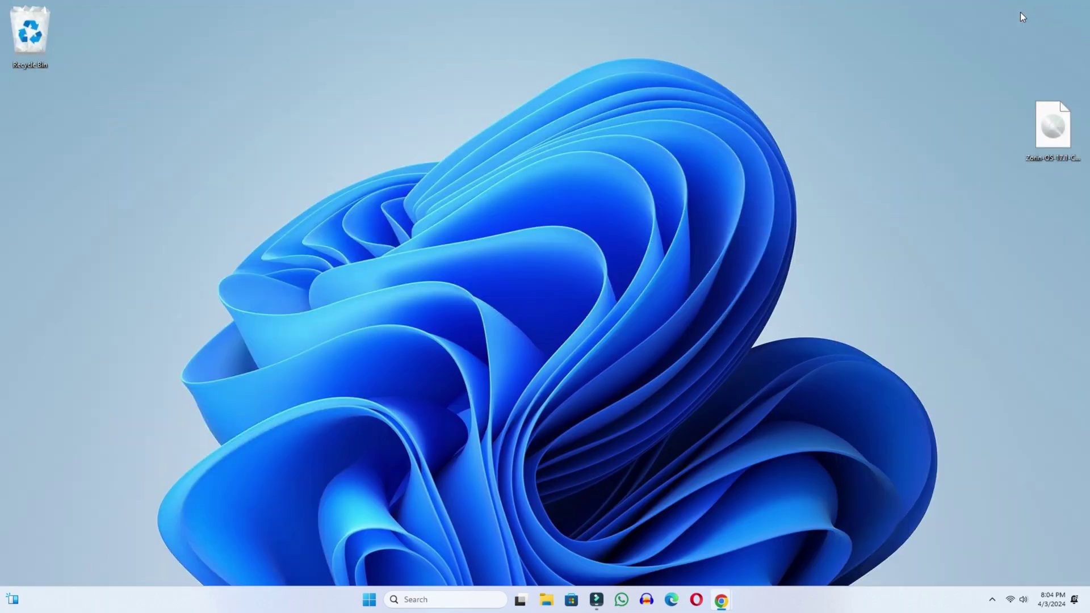
left_click(604, 388)
left_click(604, 389)
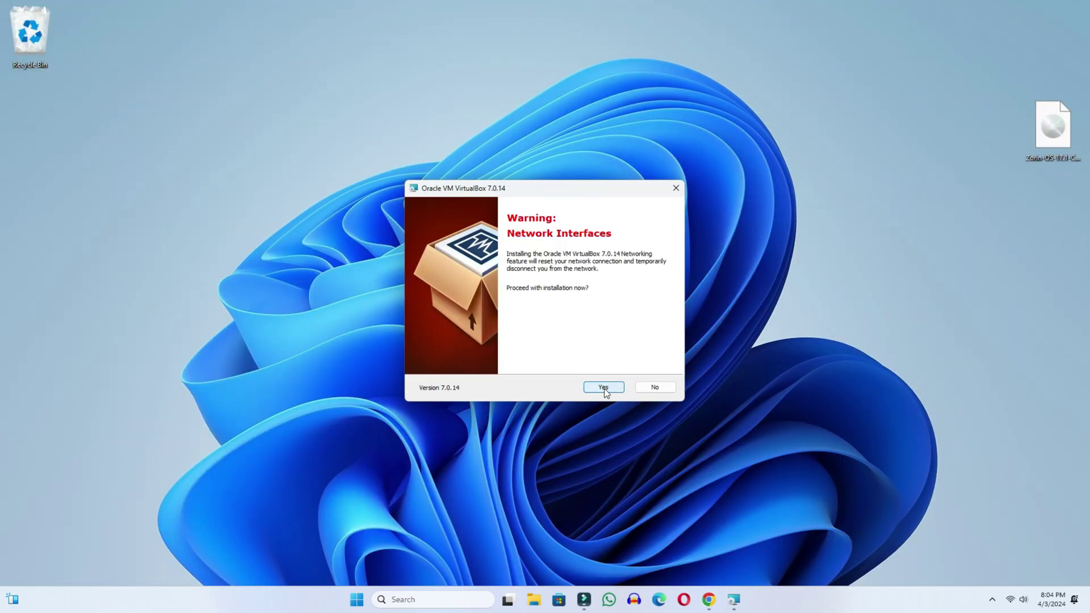
left_click(604, 388)
left_click(604, 388)
left_click(604, 389)
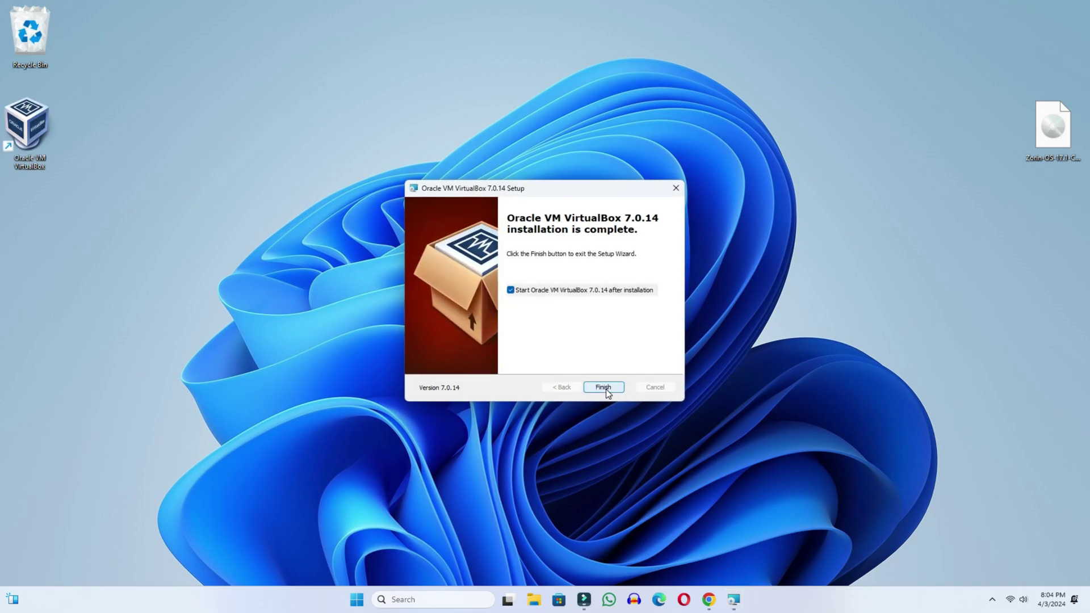
left_click(603, 387)
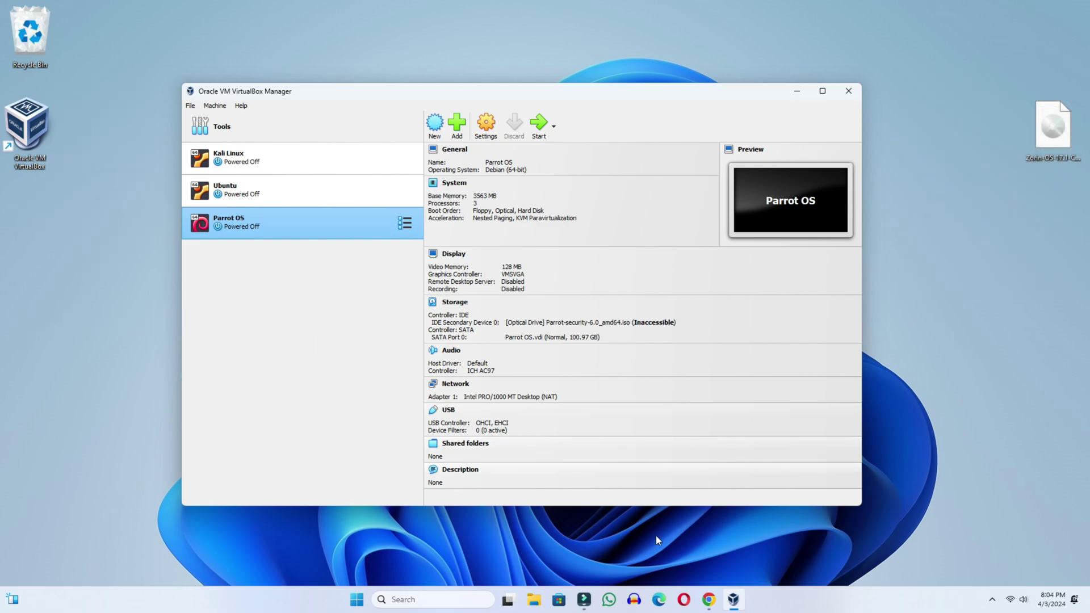
Step: Search the web for 'zorin os' and open the zorin.com website
left_click(708, 599)
left_click(182, 36)
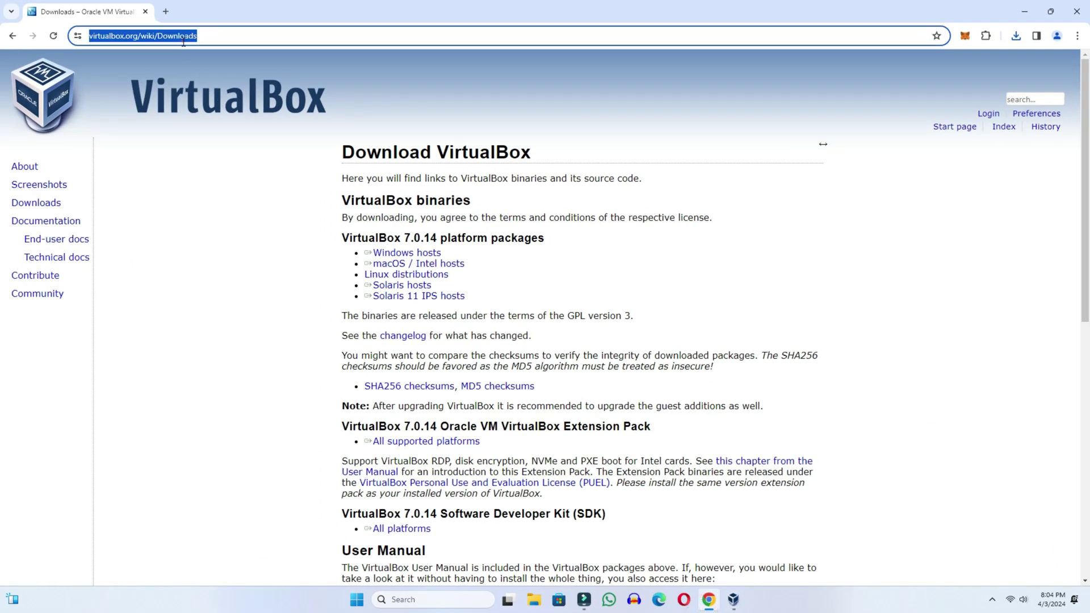
type("zorin os")
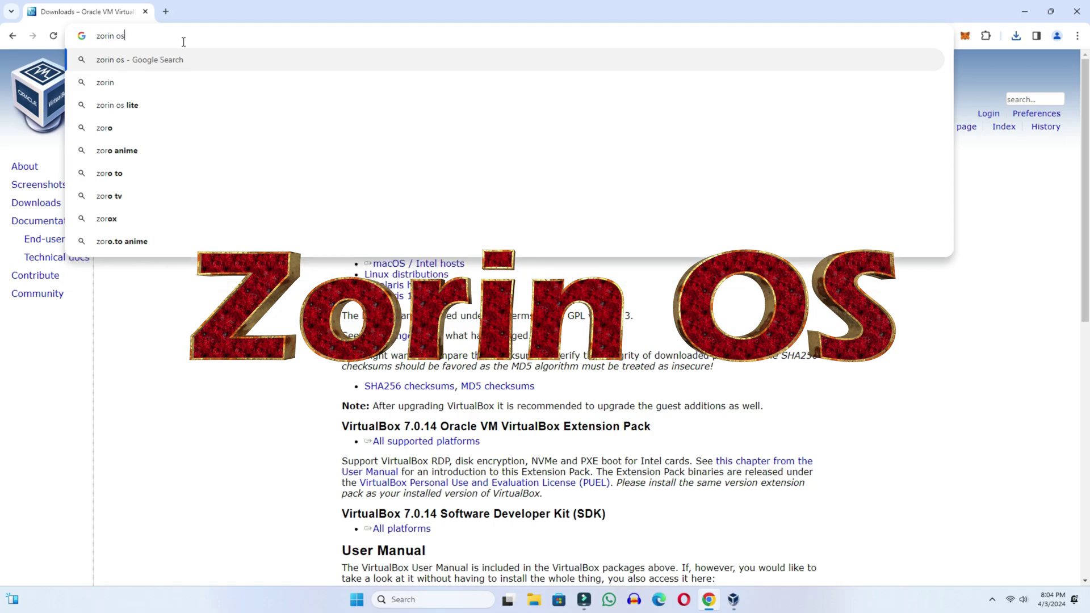
key("Return")
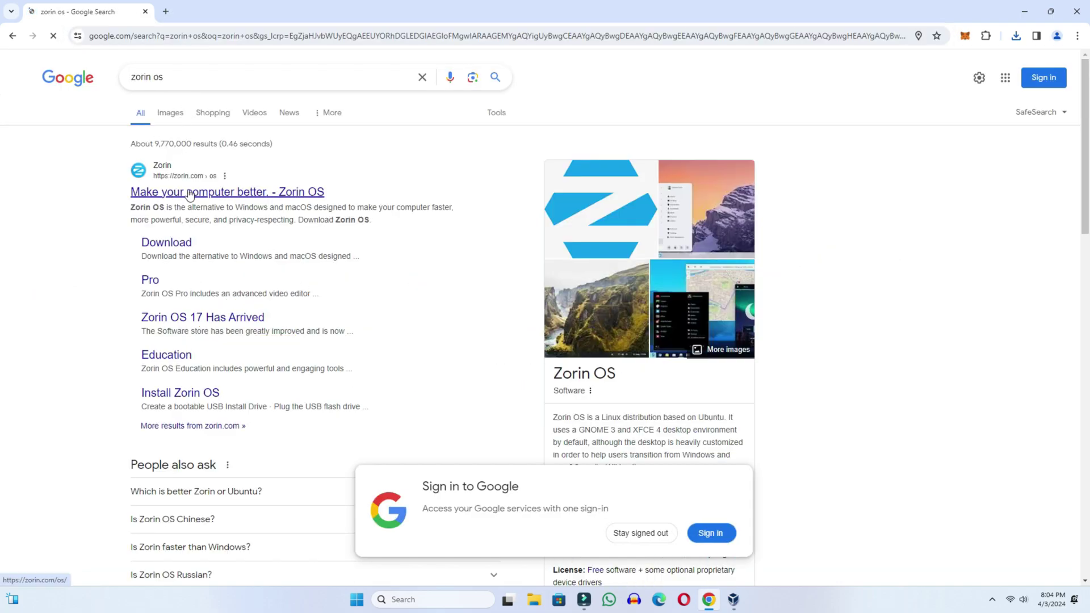
left_click(204, 193)
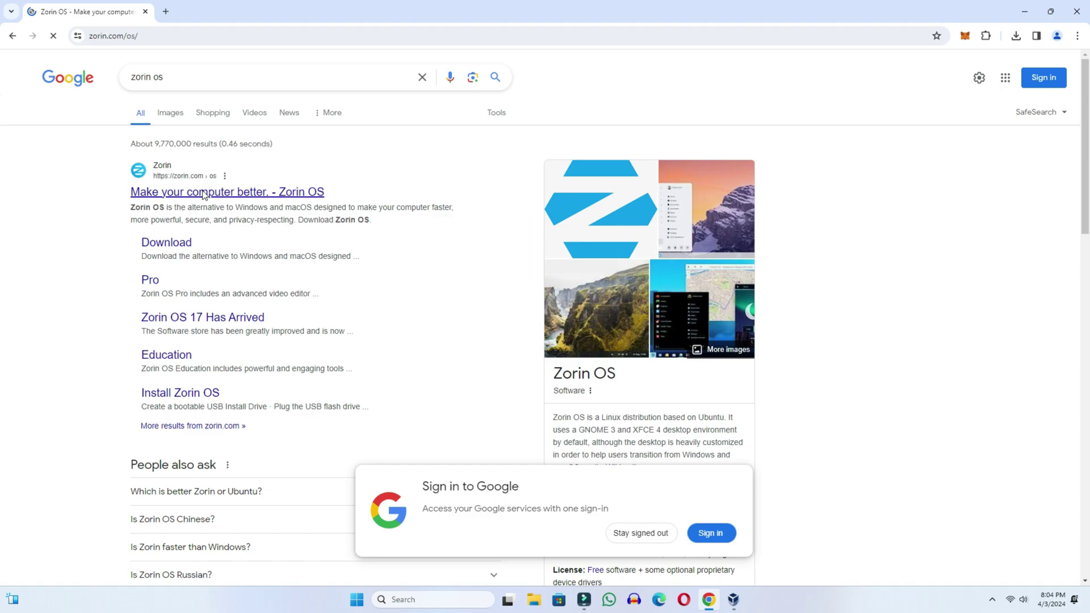
scroll(204, 196, "down", 2)
scroll(206, 194, "down", 8)
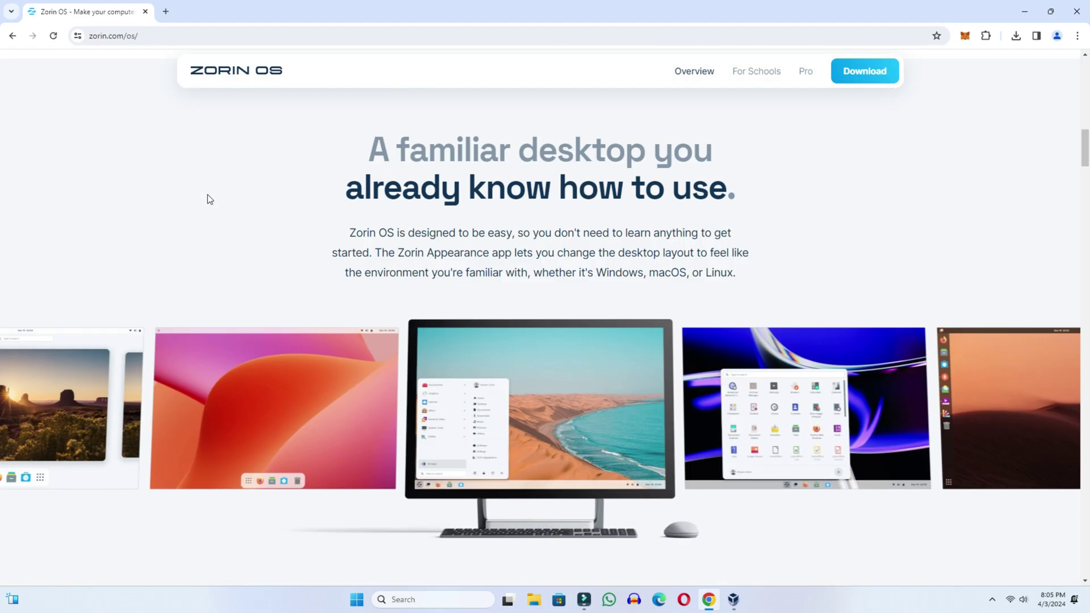
scroll(206, 194, "up", 10)
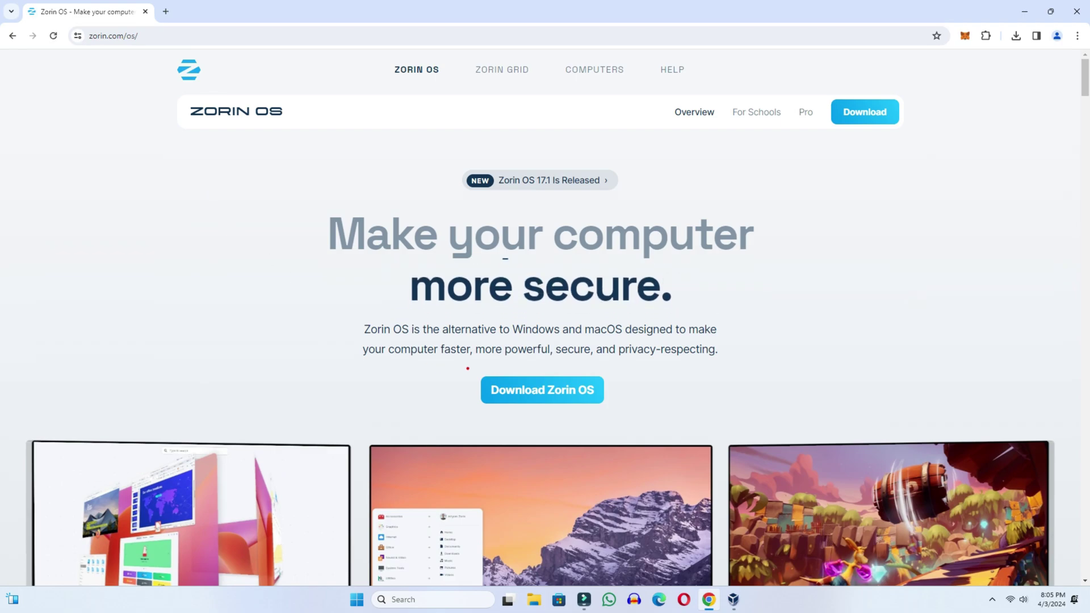
Step: Find the free Zorin OS 17.1 Core download on the download page, then close Chrome
left_click(568, 396)
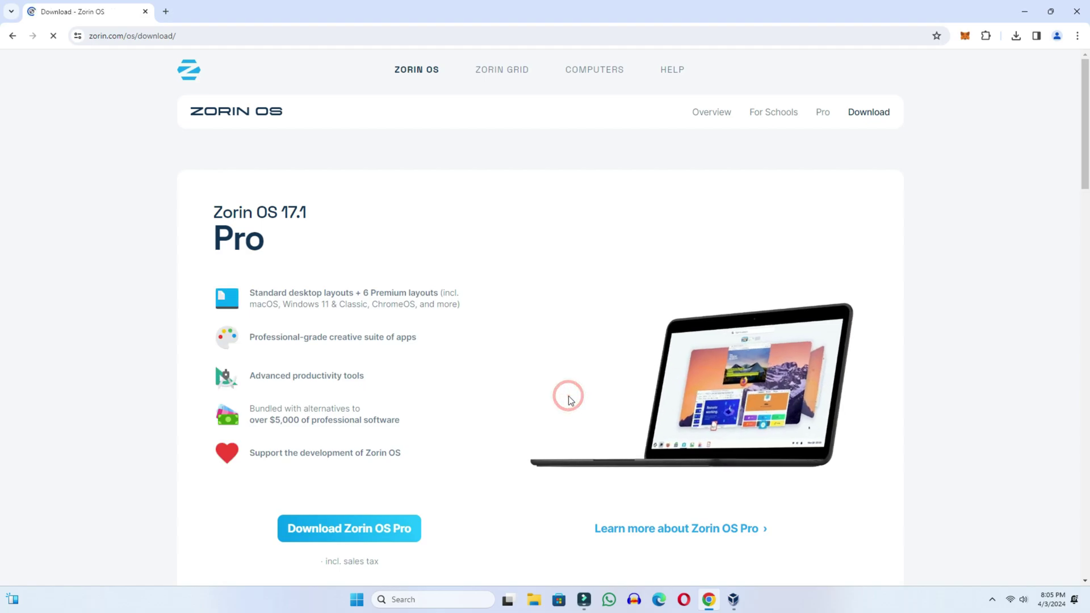
scroll(568, 397, "down", 3)
scroll(520, 398, "down", 1)
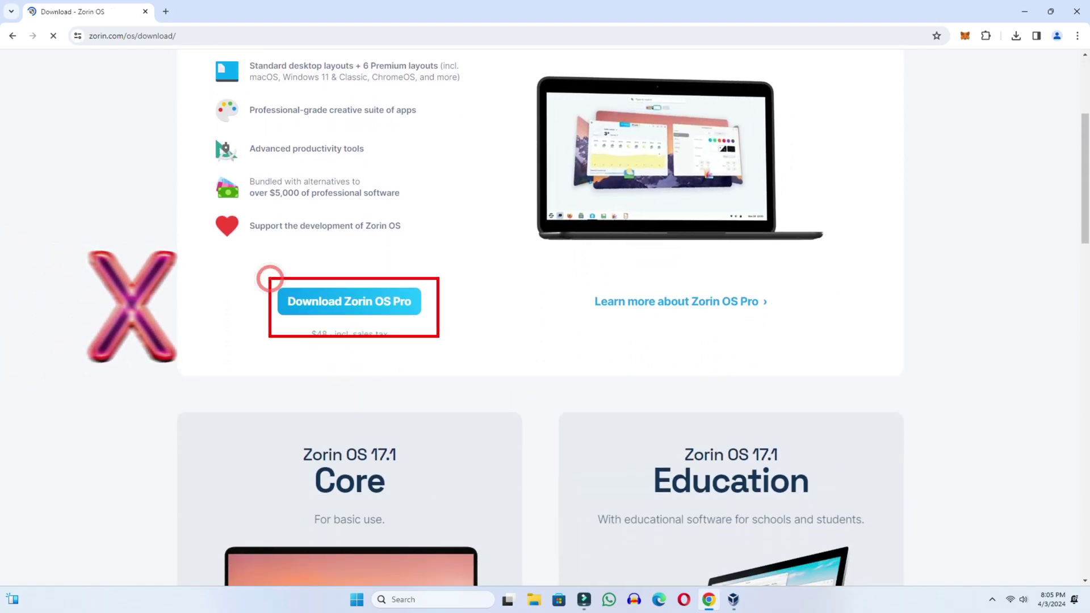
scroll(438, 341, "down", 7)
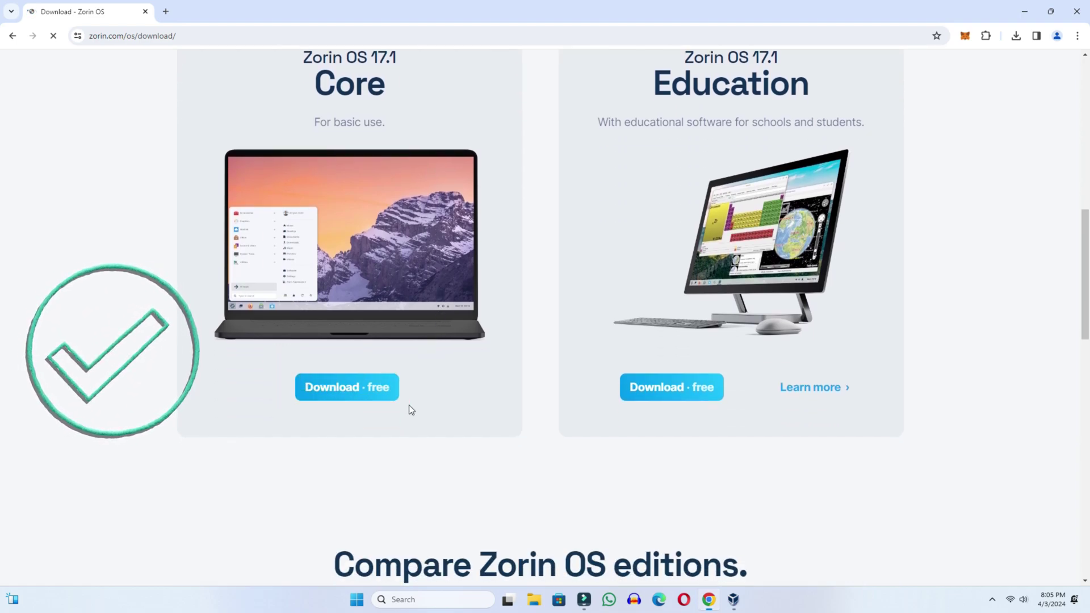
scroll(340, 401, "up", 1)
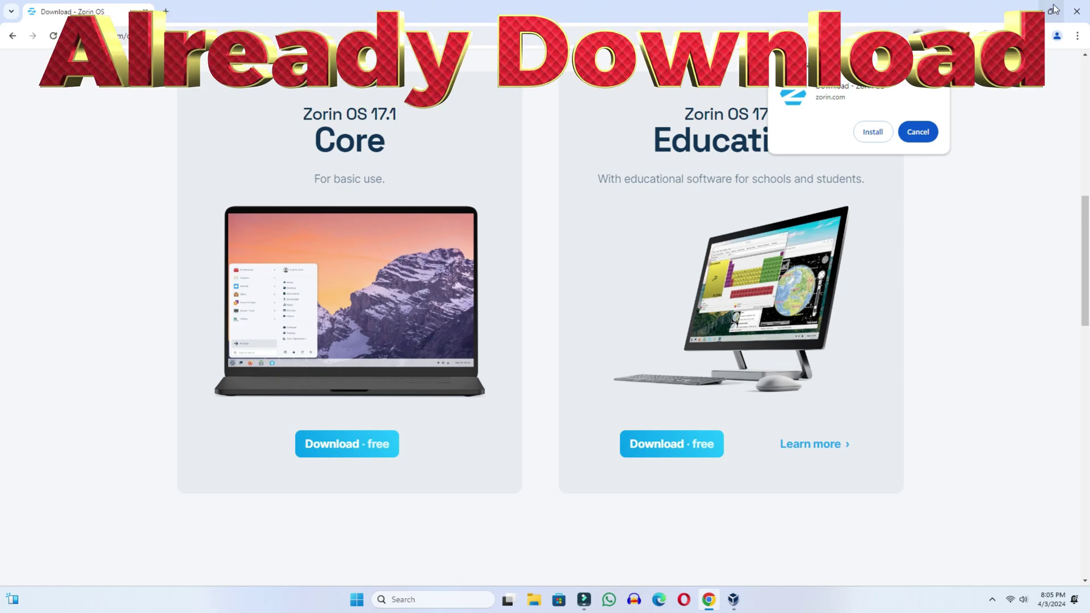
left_click(1076, 11)
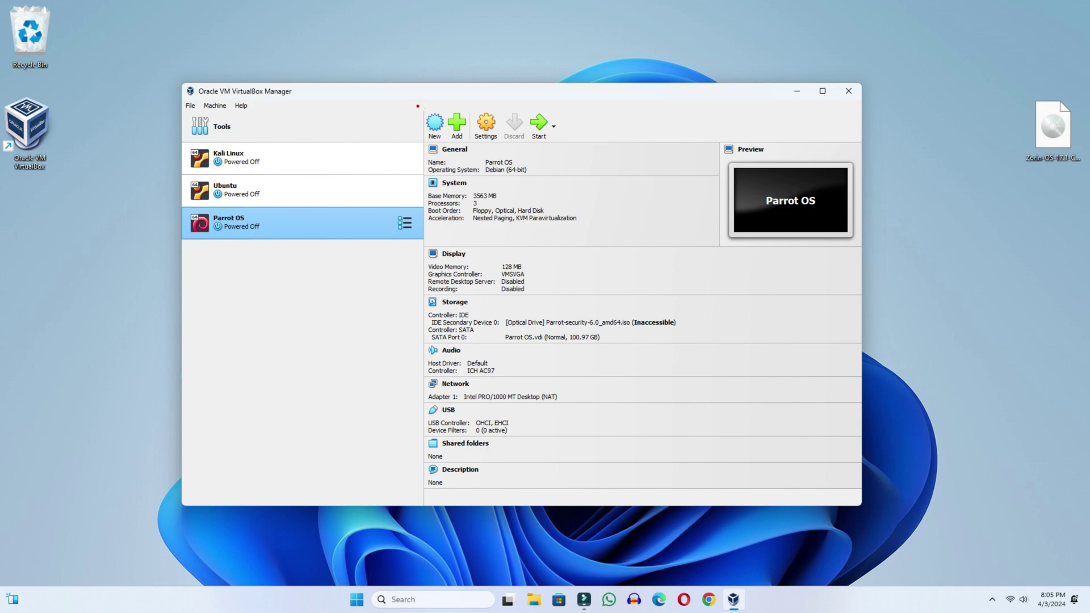
Step: Start a new virtual machine named Zorin OS
left_click(436, 129)
type("Zorin OS")
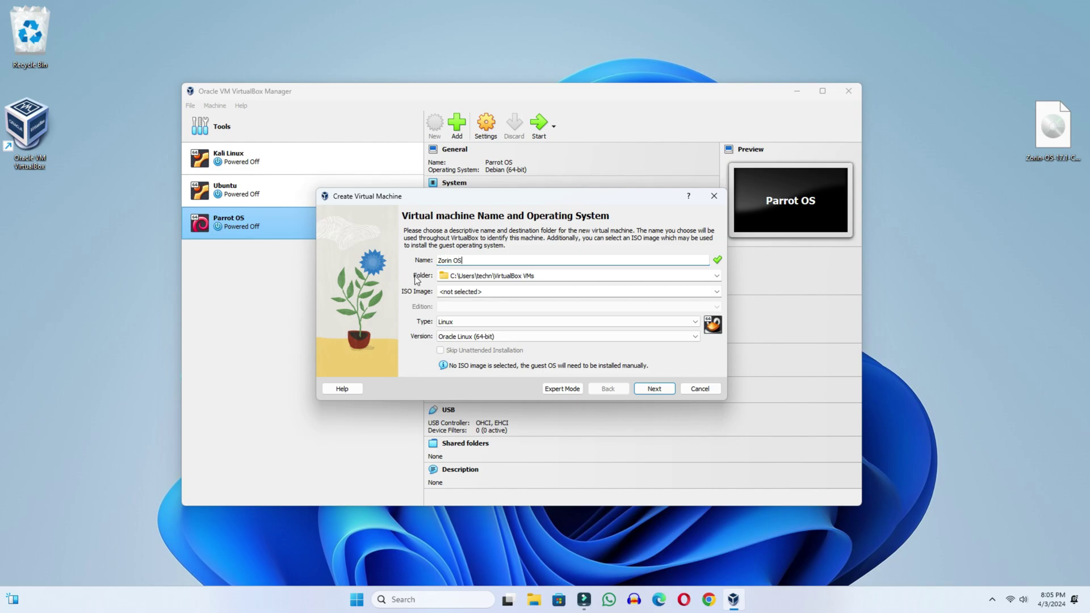
left_click_drag(538, 276, 437, 277)
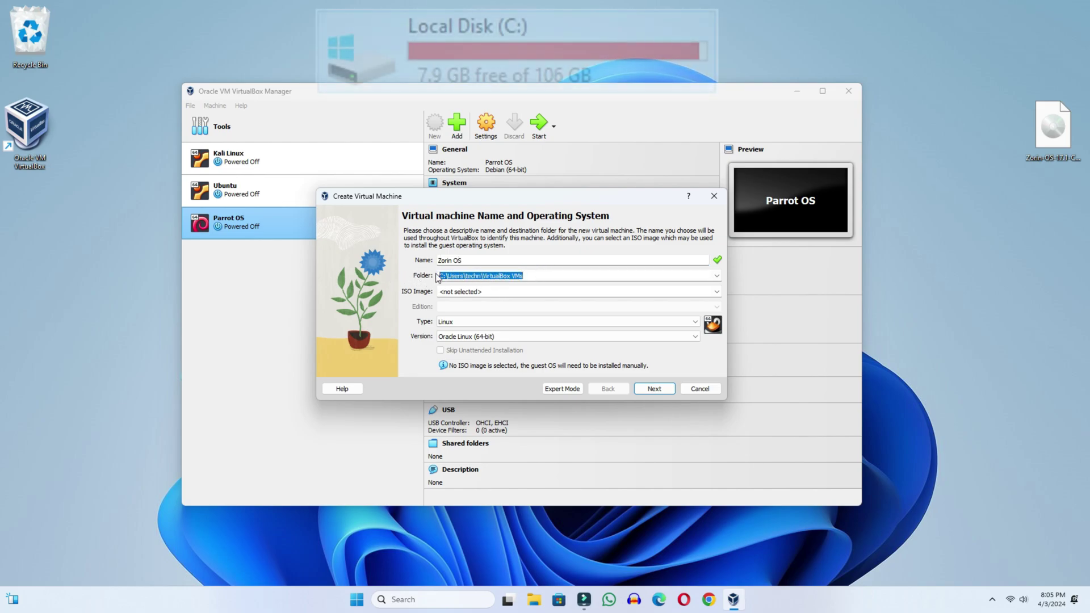
Step: Create a 'Zorin OS' folder on New Volume (D:) as the machine folder
left_click(716, 275)
left_click(492, 295)
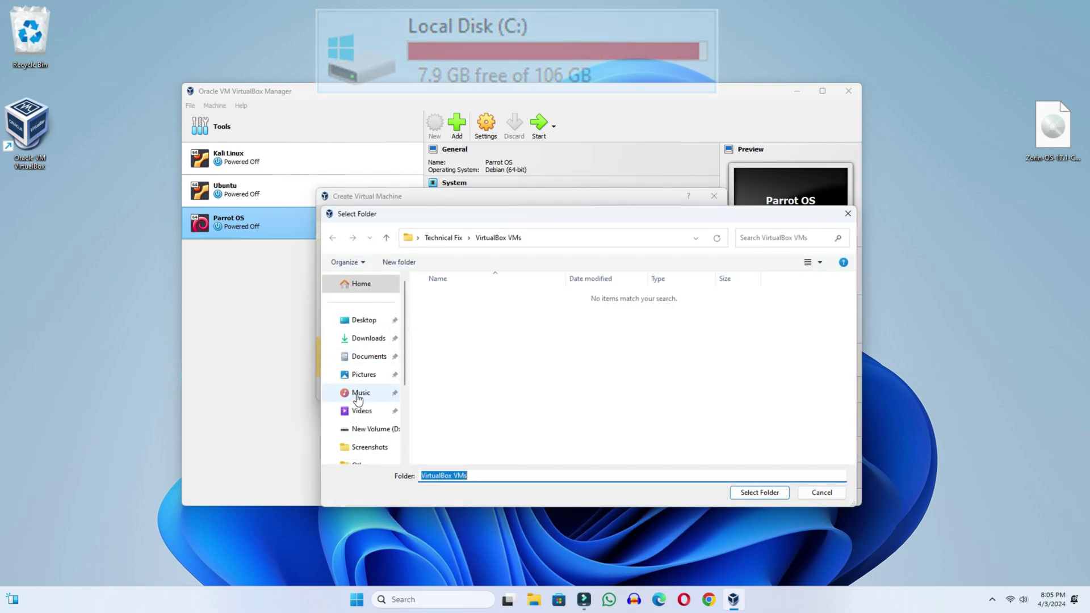
left_click(374, 430)
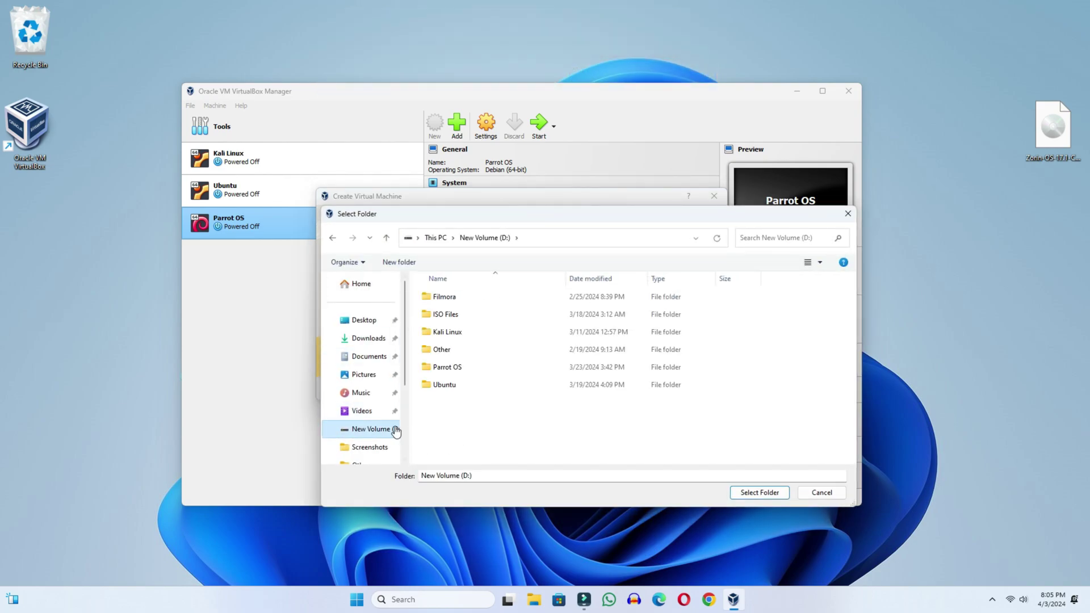
right_click(461, 436)
mouse_move(571, 543)
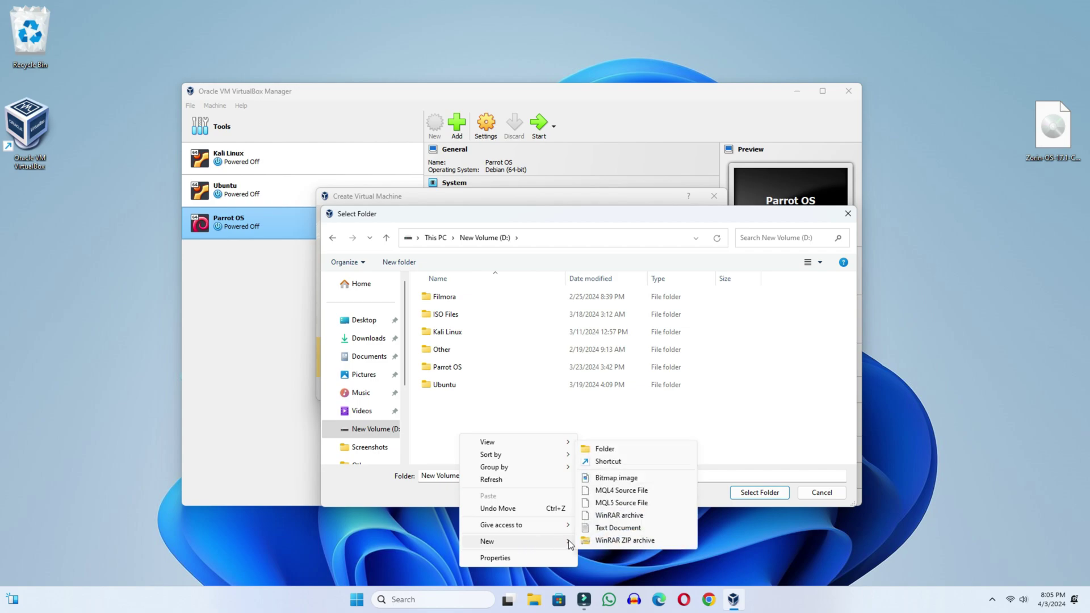
left_click(604, 449)
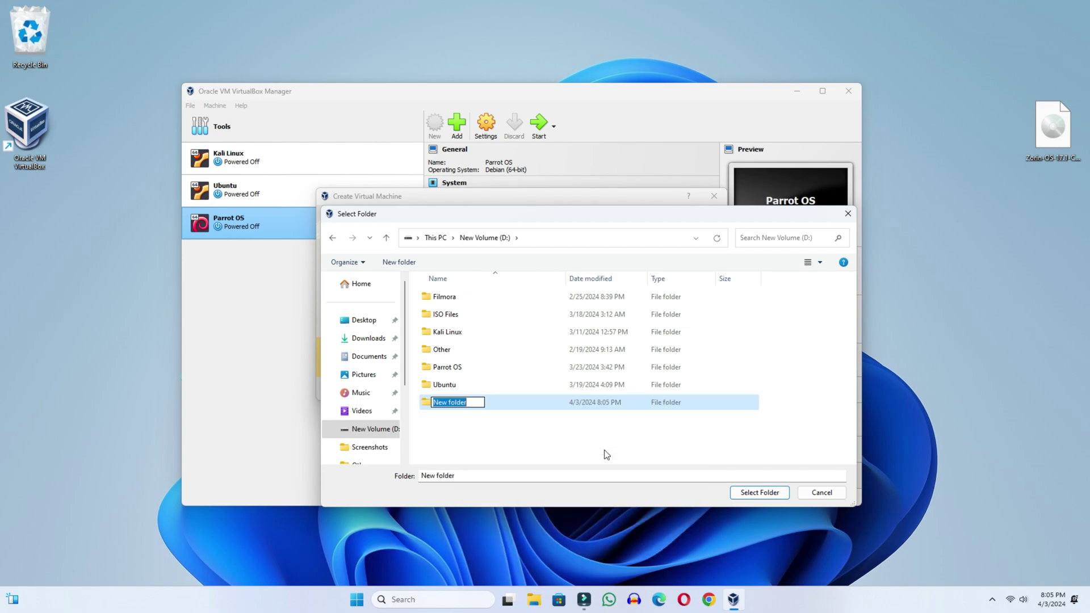
type("Zorin OS")
key("Return")
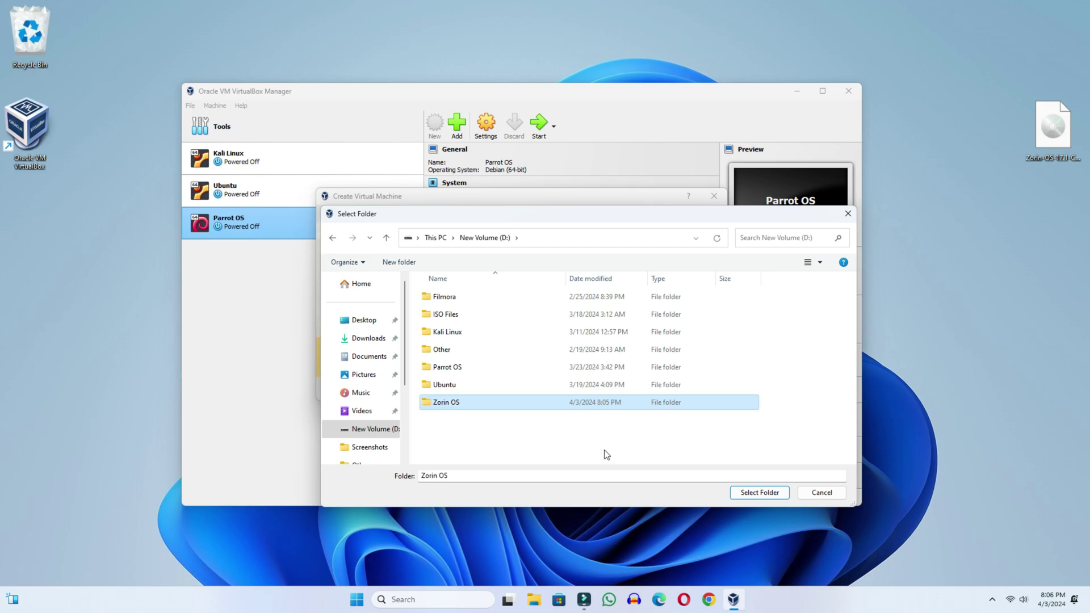
Step: Use D:\Zorin OS as the machine folder and attach Zorin-OS-17.1-Core-64-bit-1.iso from the Desktop
left_click(760, 492)
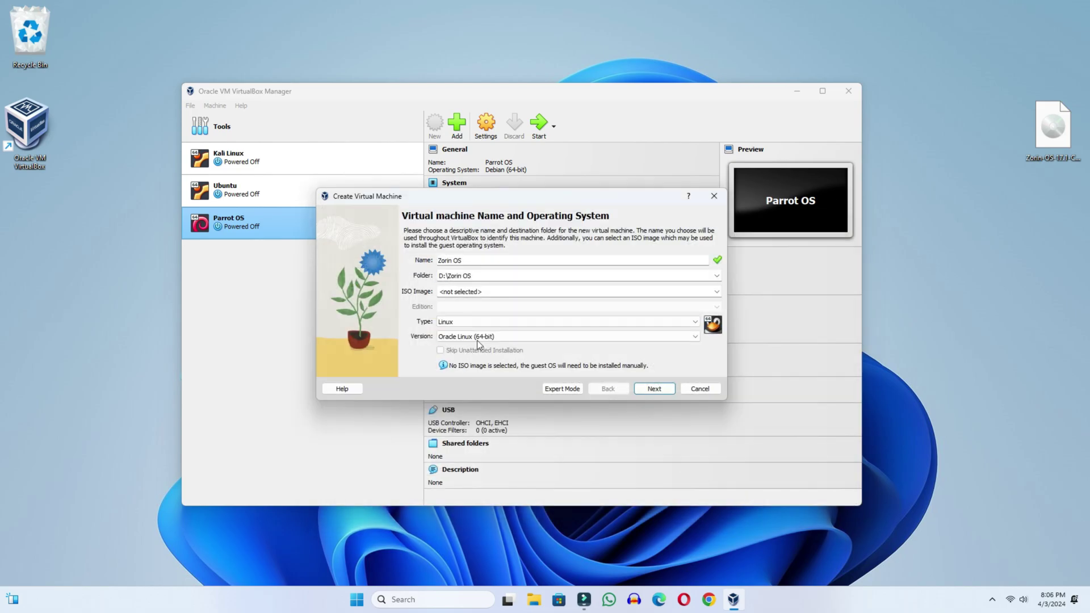
left_click_drag(482, 279, 425, 279)
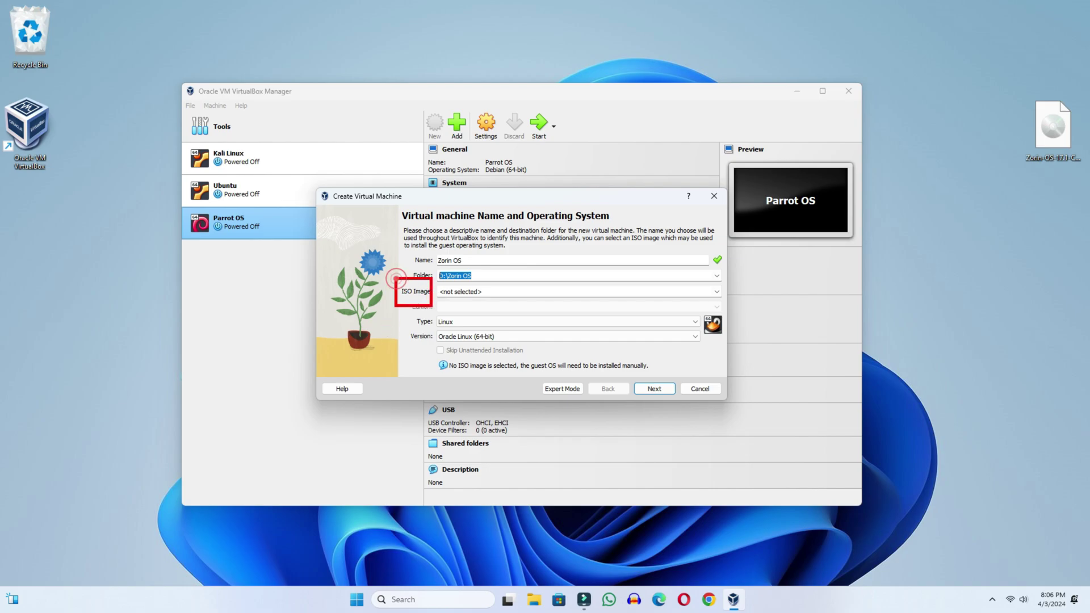
key("End")
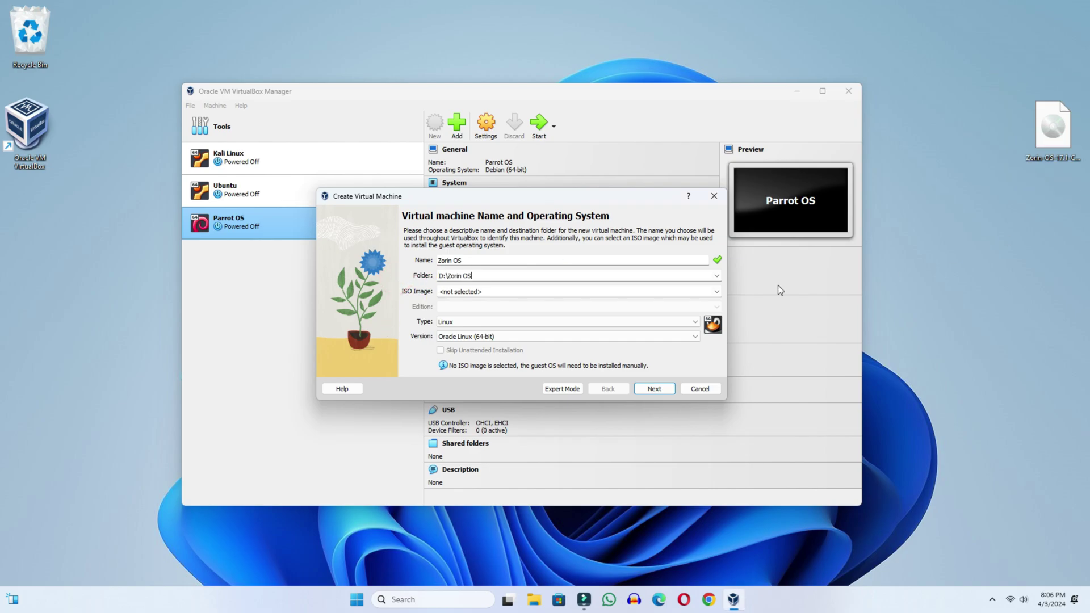
left_click(716, 292)
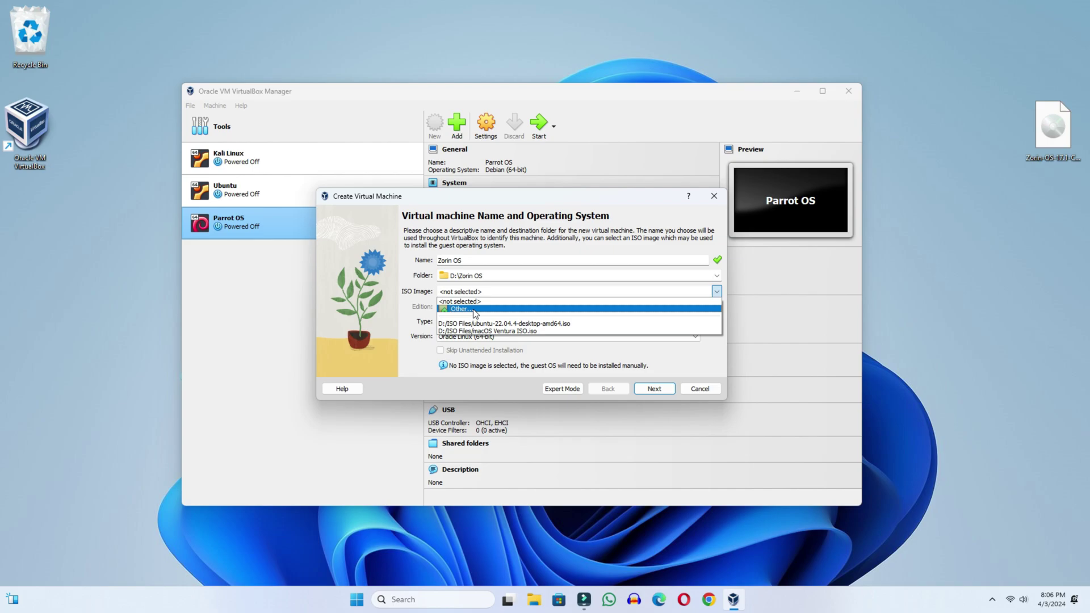
left_click(475, 311)
left_click(356, 338)
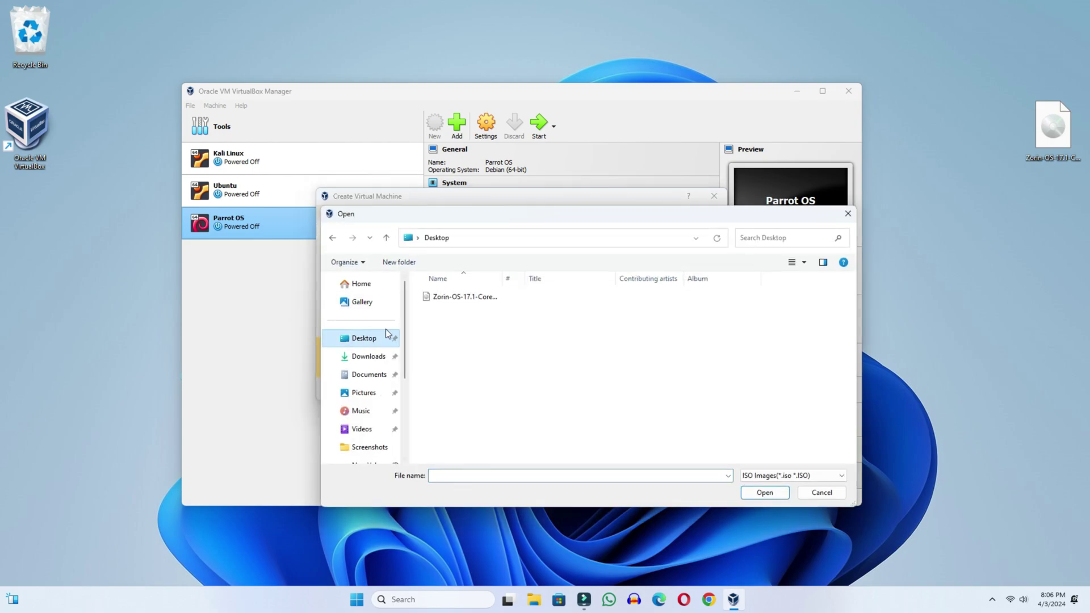
left_click(454, 297)
left_click(765, 493)
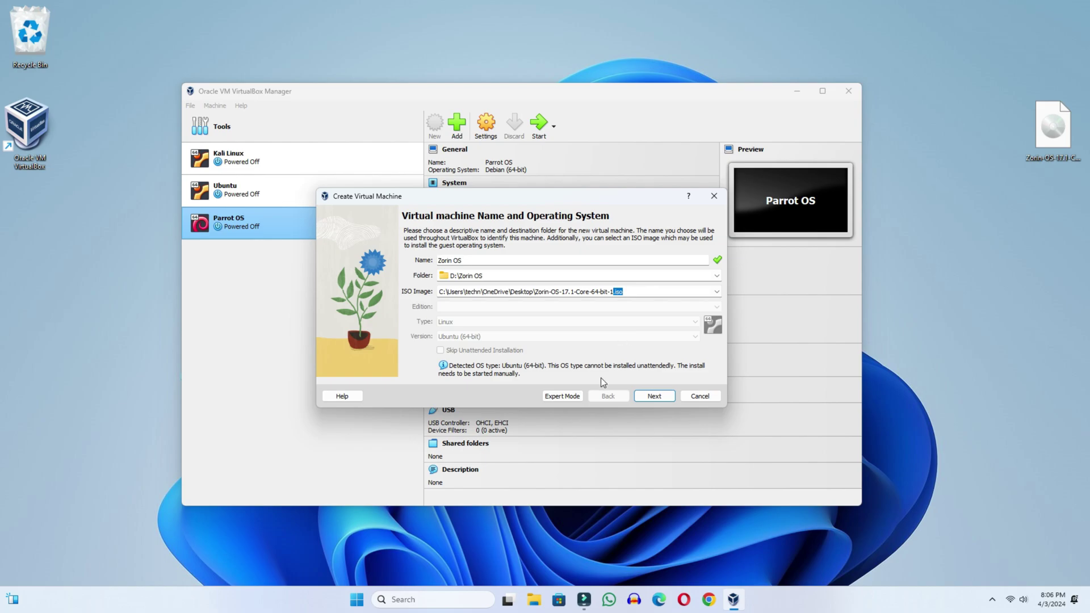
Step: Set 3078 MB base memory and 2 processors, checking the host's 16 GB RAM and 6 cores in Task Manager
left_click(654, 395)
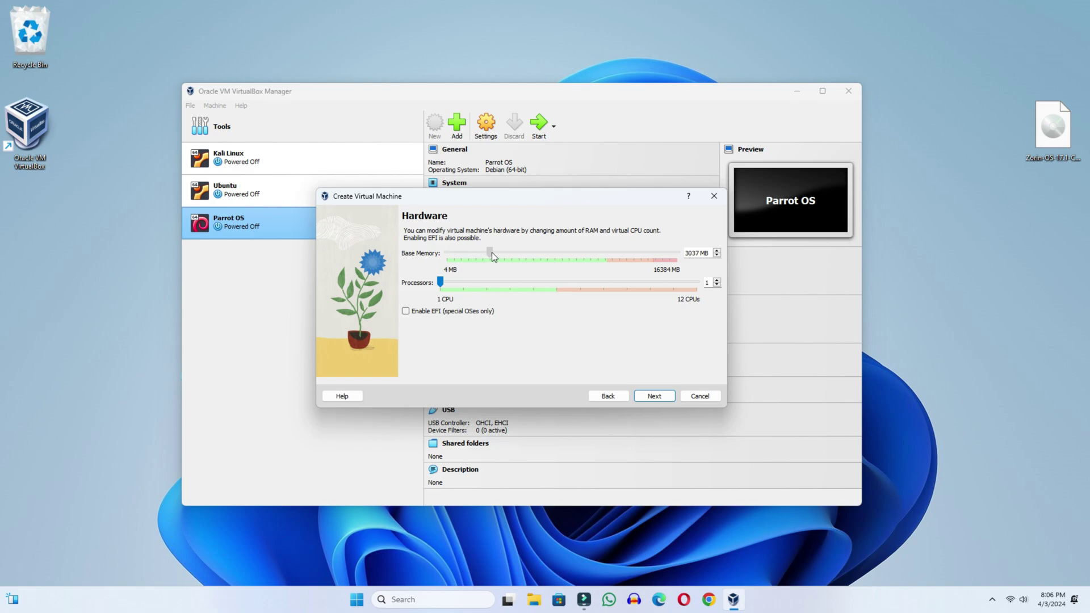
left_click_drag(492, 252, 492, 252)
right_click(363, 596)
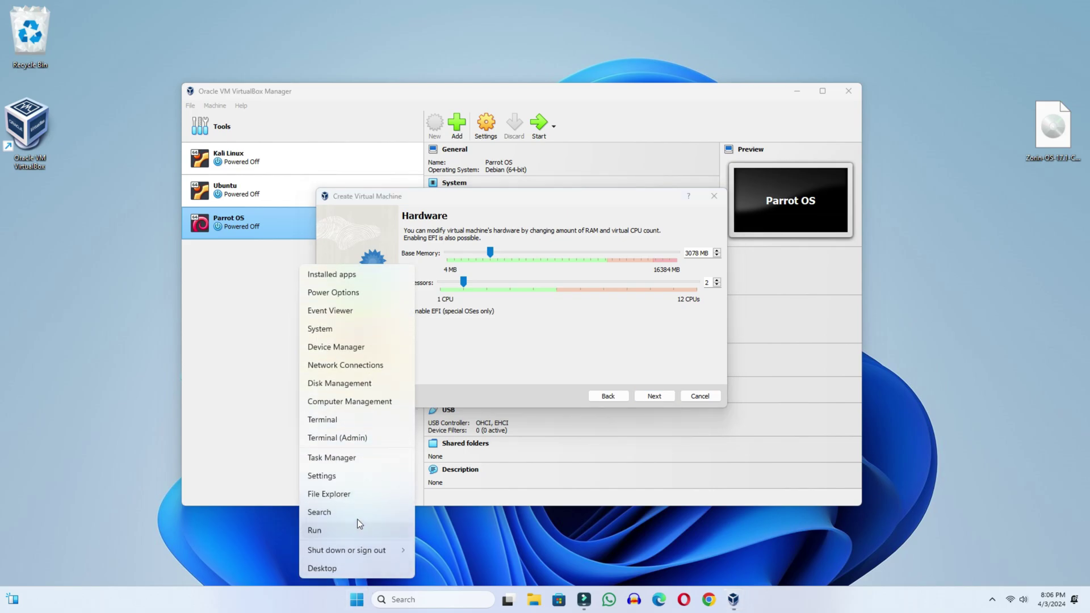
left_click(348, 459)
left_click(473, 155)
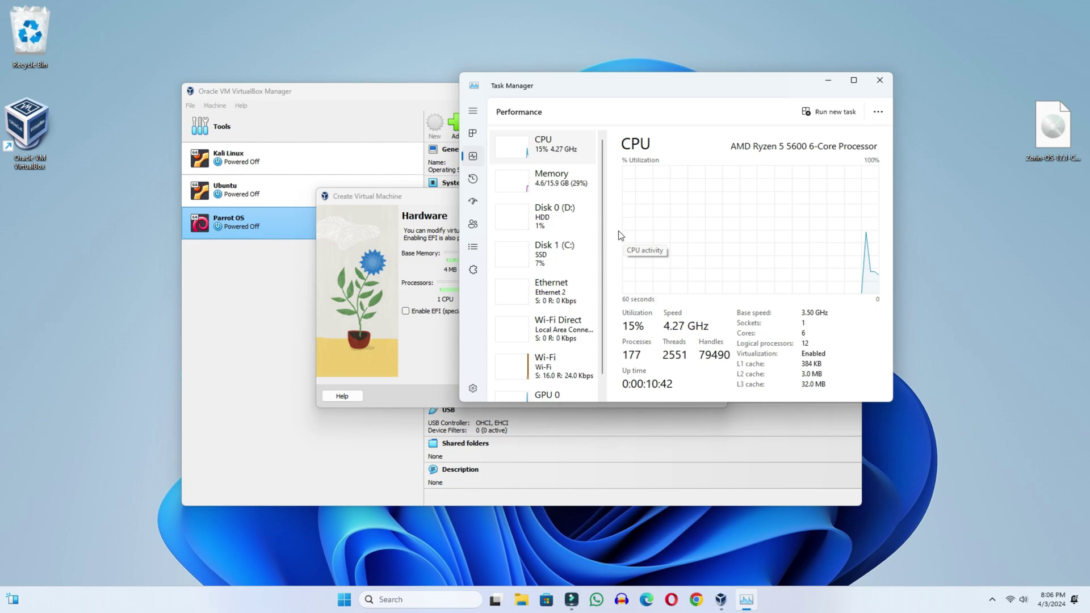
left_click(563, 188)
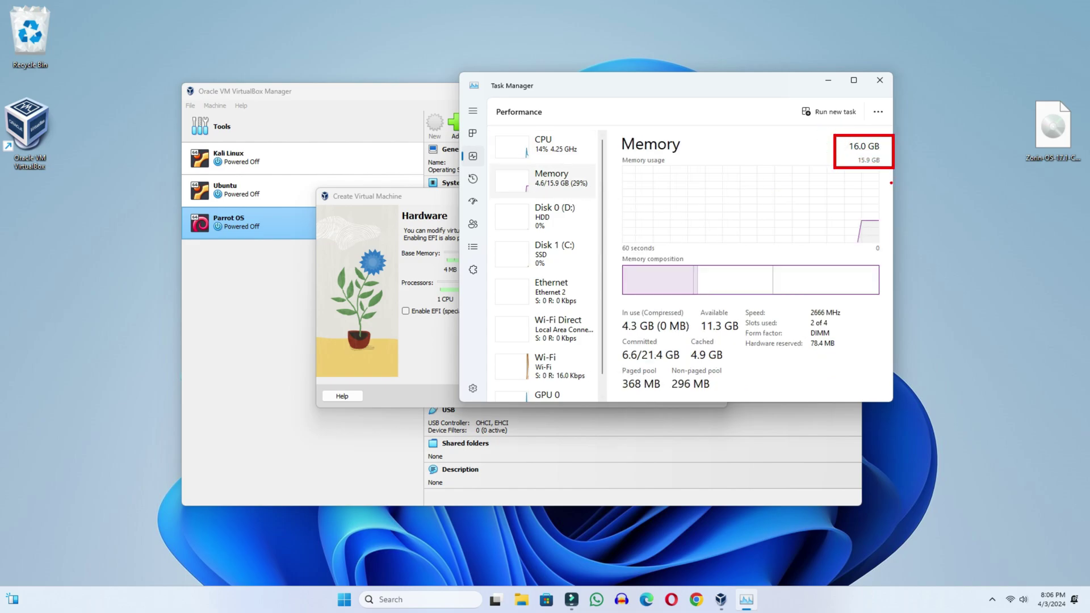
left_click(554, 149)
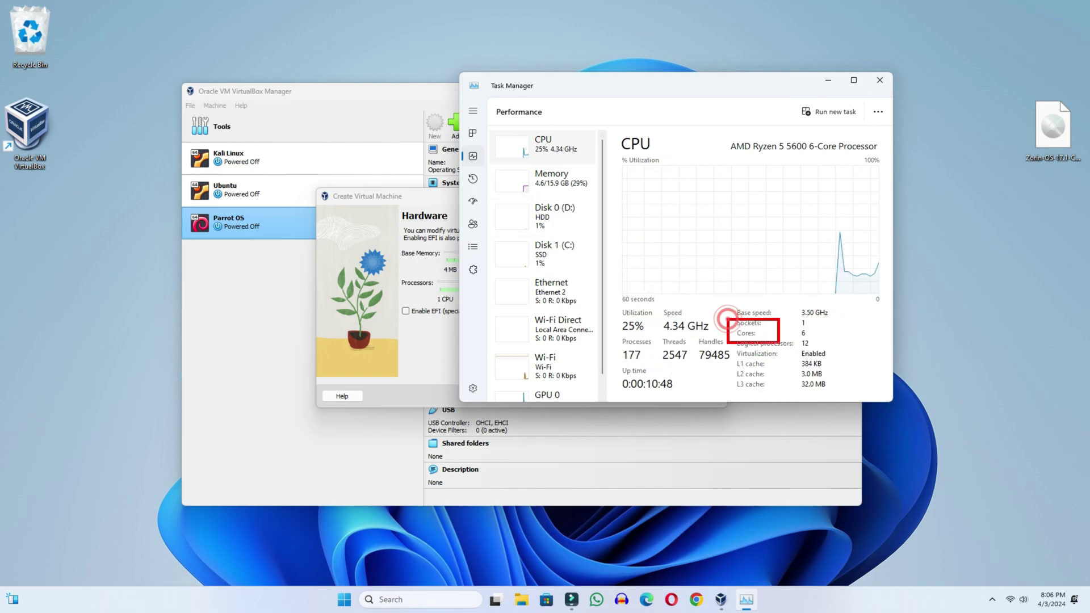
left_click(880, 80)
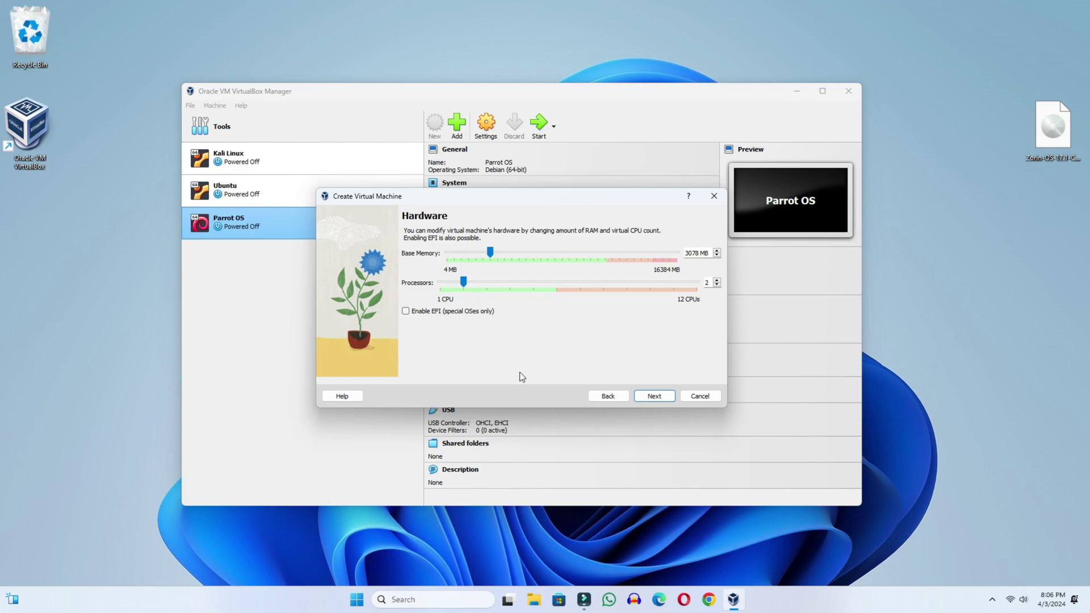
Step: Set a 100.97 GB virtual hard disk and finish creating the Zorin OS machine
left_click(665, 397)
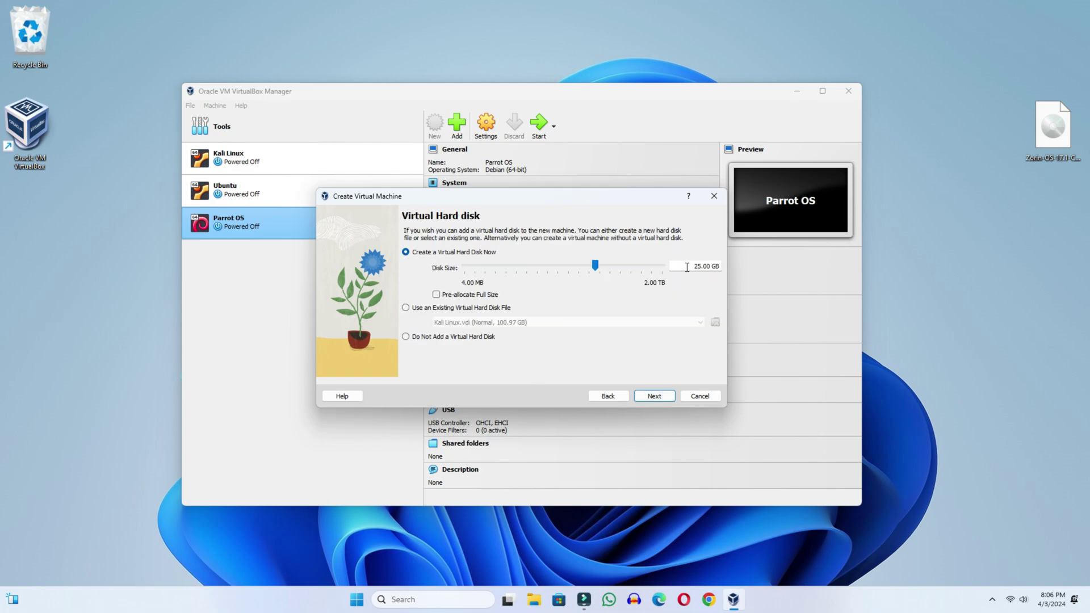
left_click_drag(594, 265, 616, 271)
left_click(654, 397)
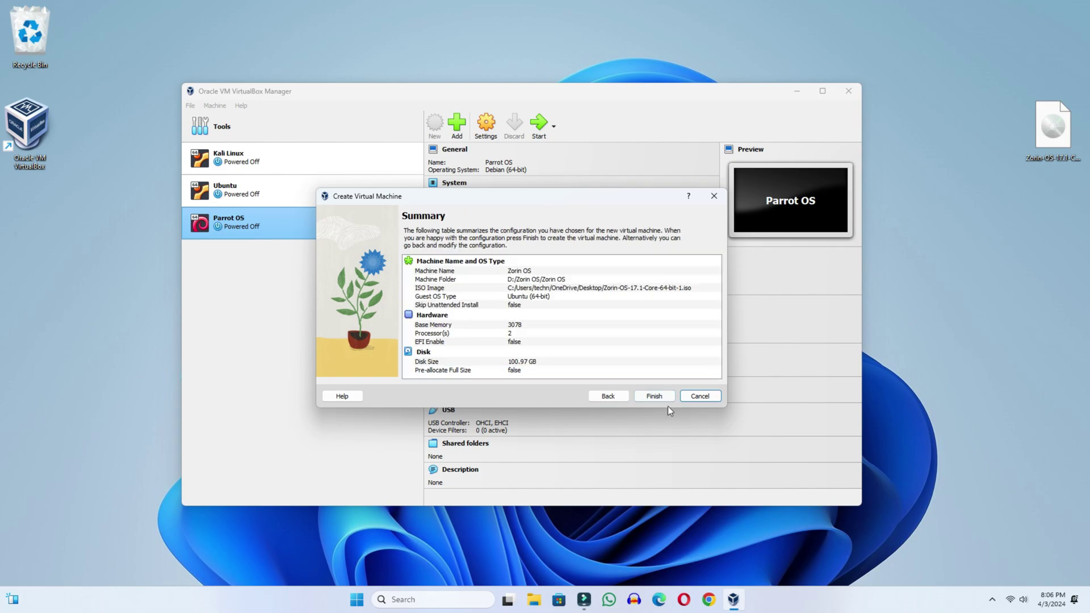
left_click(660, 397)
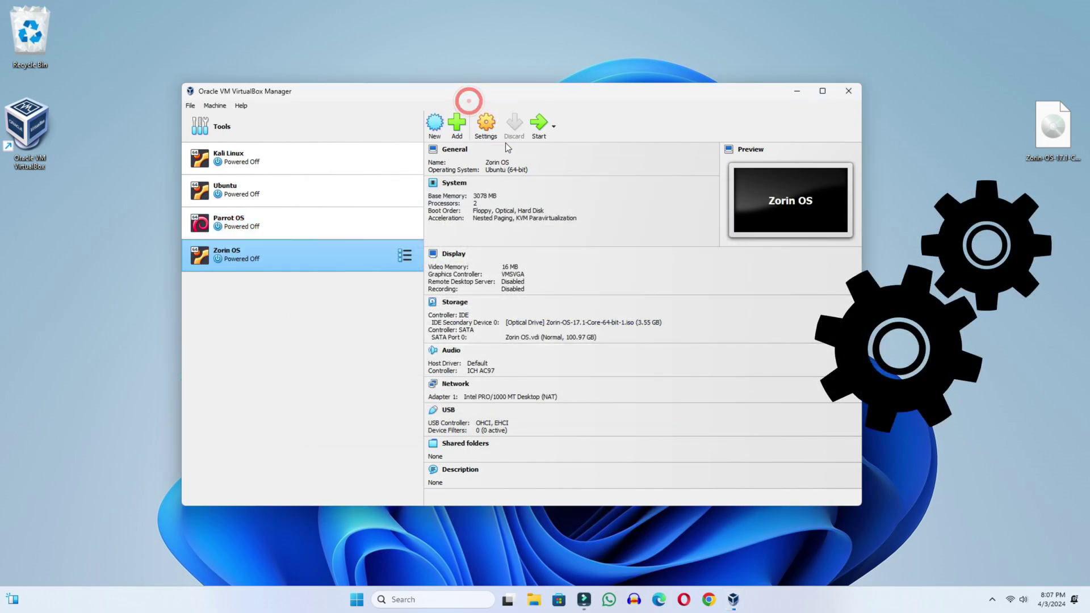
Step: Set the Zorin OS machine's Display video memory to 128 MB and save the settings
left_click(490, 129)
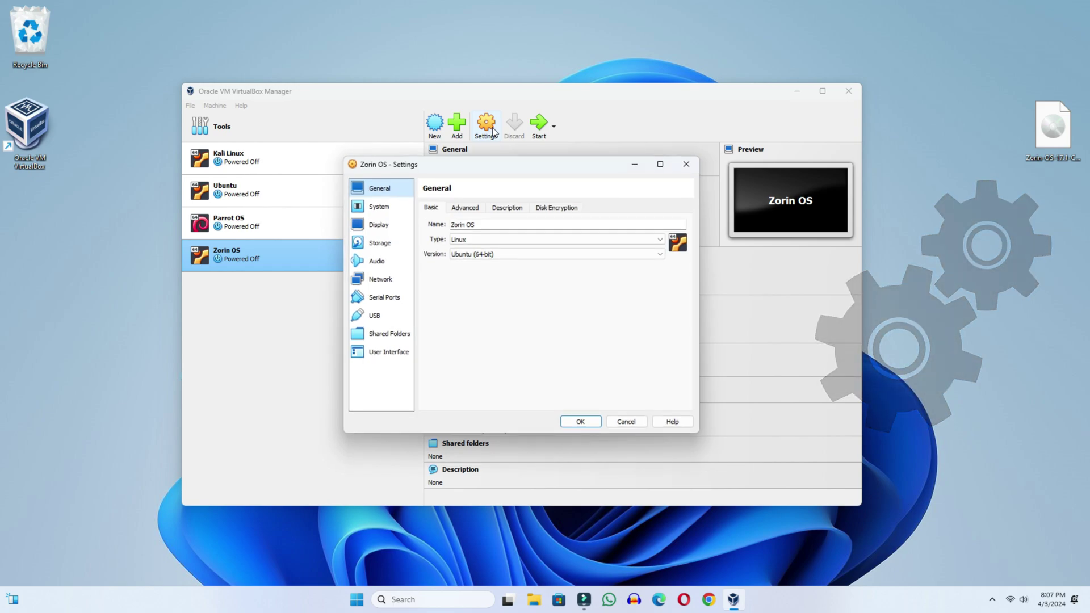
left_click(381, 225)
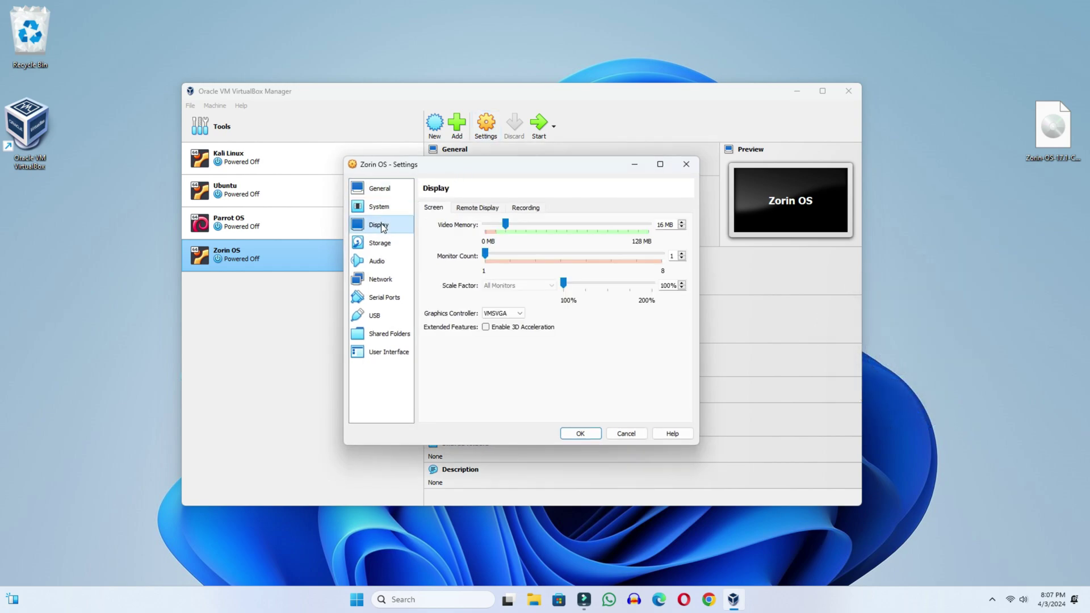
left_click_drag(505, 225, 656, 244)
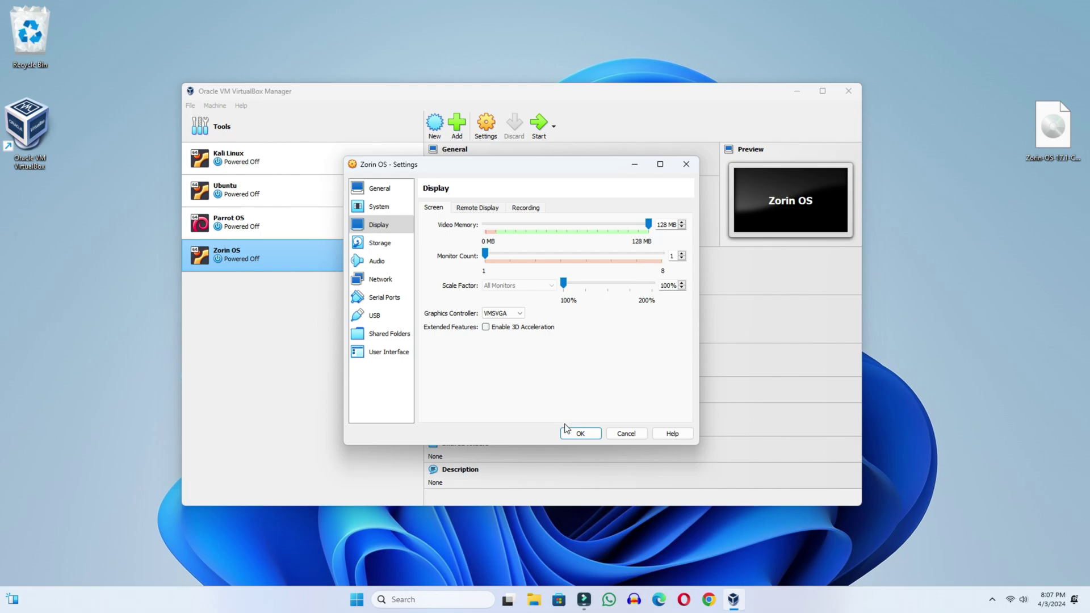
left_click(580, 434)
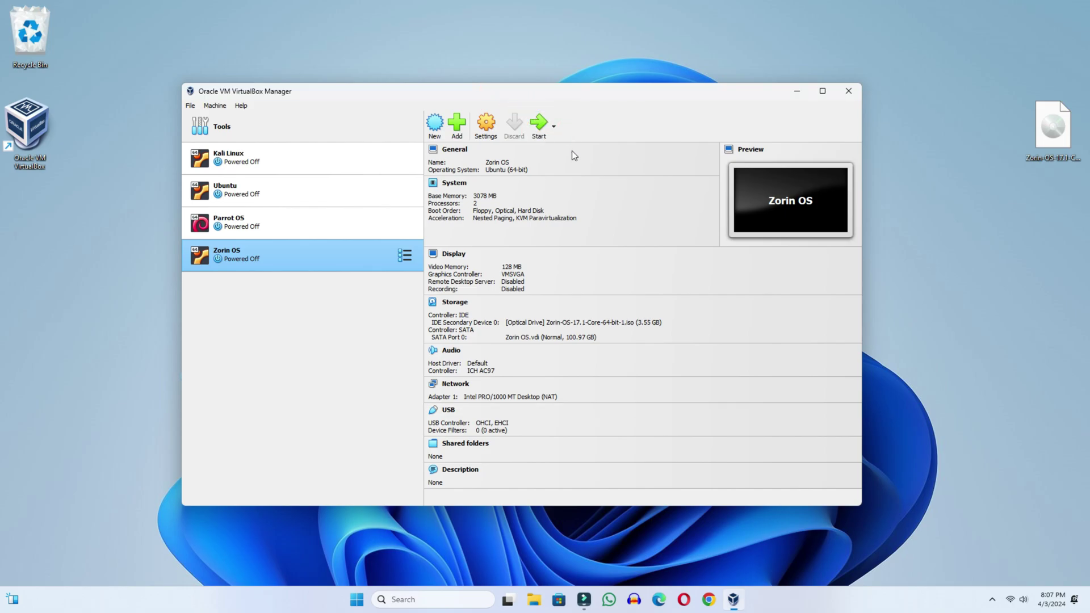
Step: Start the Zorin OS VM, boot 'Try or Install Zorin OS', and switch to full-screen mode
left_click(538, 124)
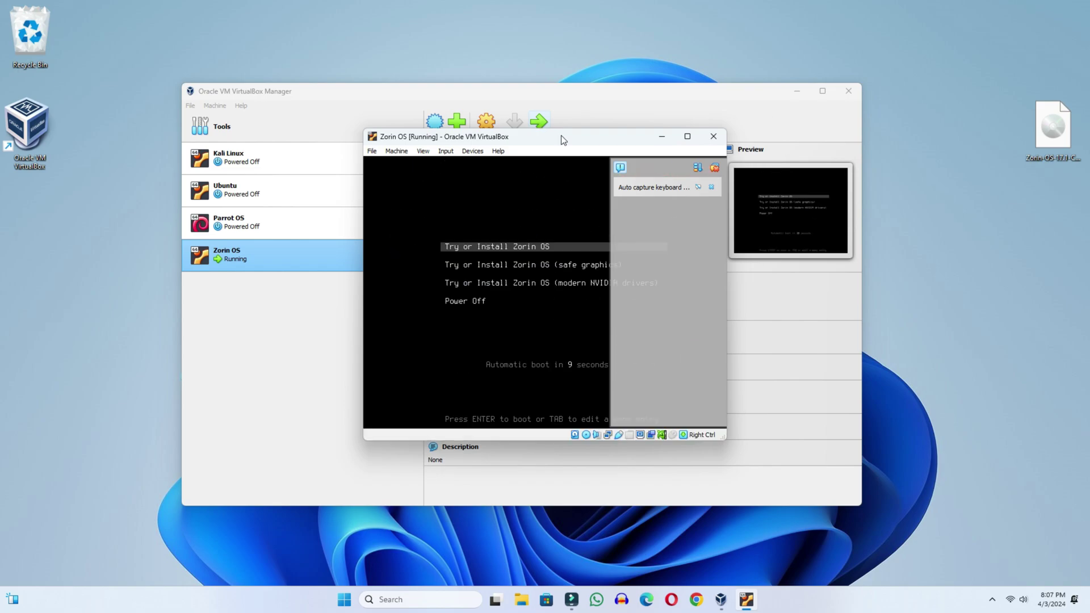
left_click(713, 188)
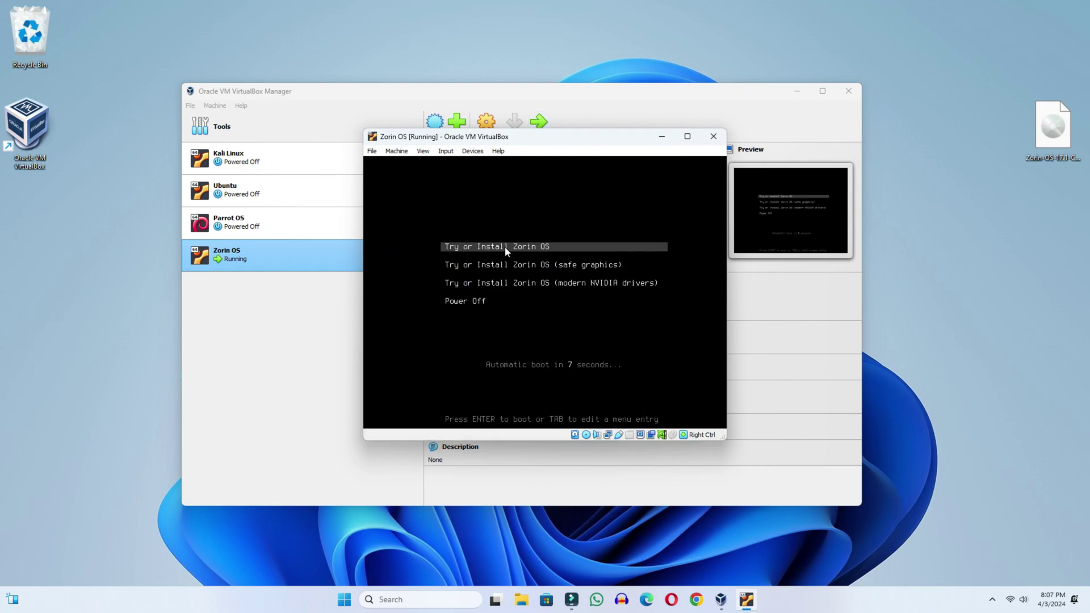
key("Return")
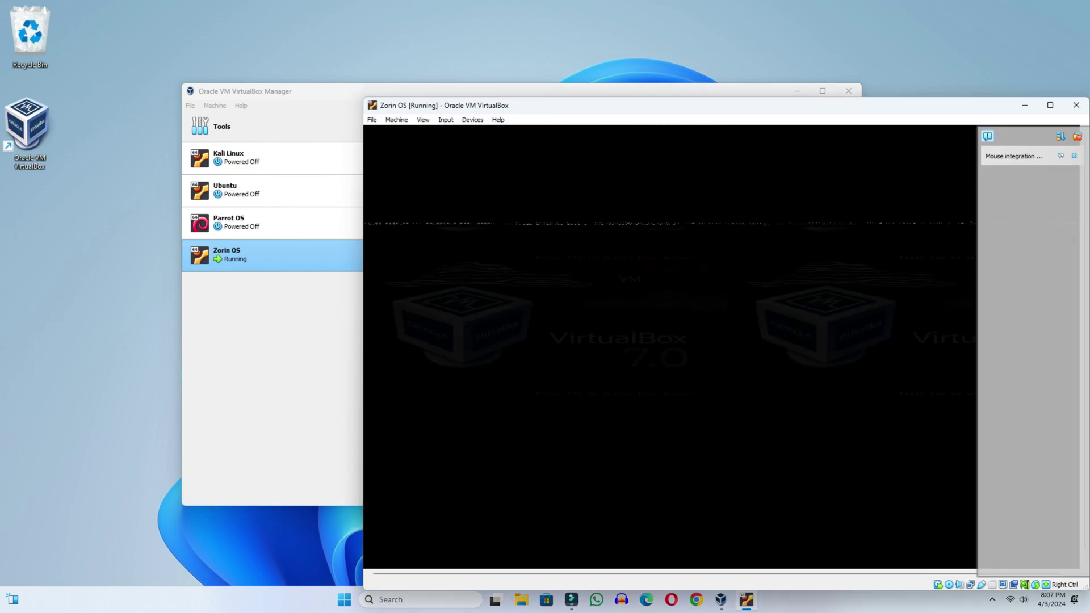
left_click_drag(690, 103, 511, 47)
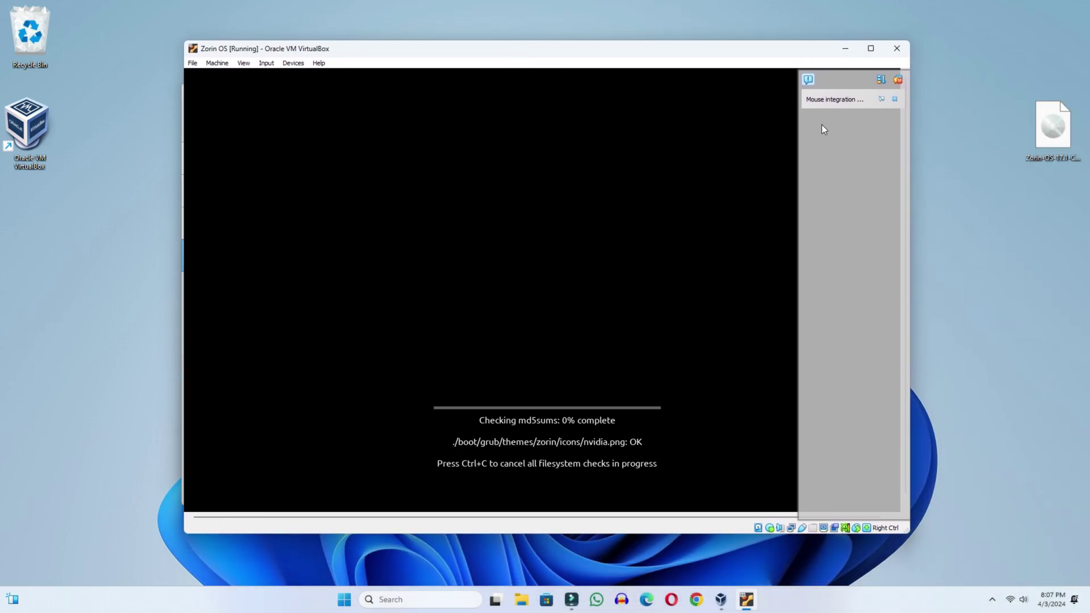
left_click(894, 99)
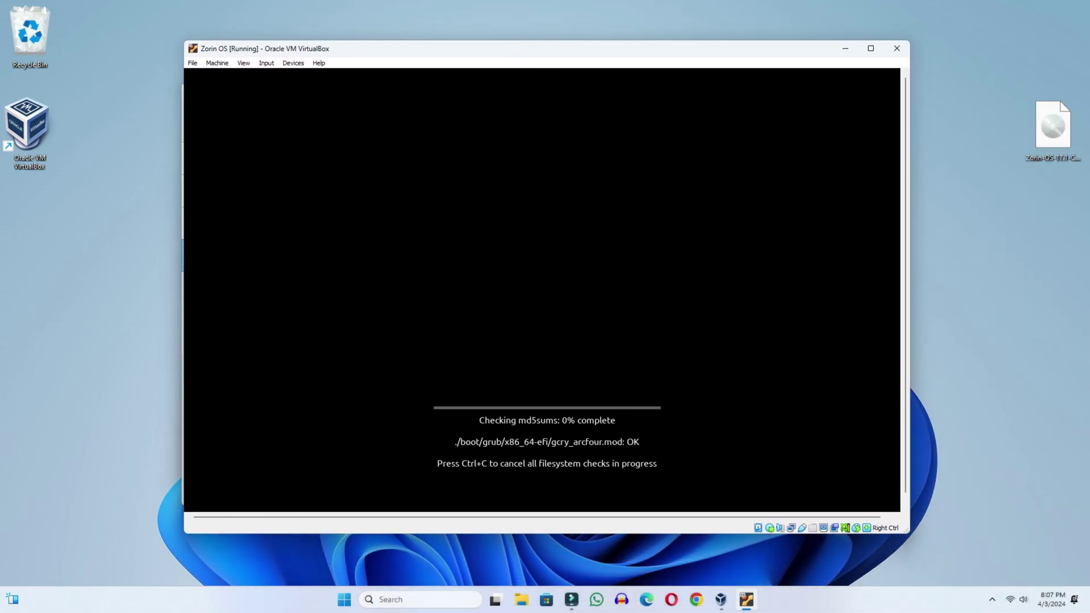
left_click(244, 63)
left_click(253, 74)
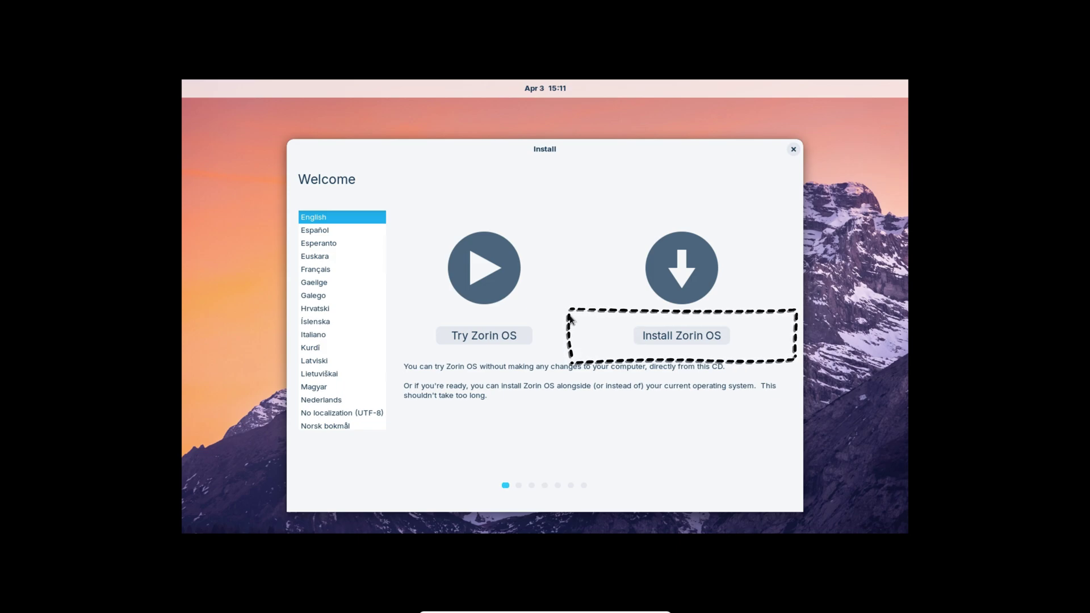
Step: Install Zorin OS with the English (US) keyboard and default software choices, confirming the disk erase
left_click(674, 336)
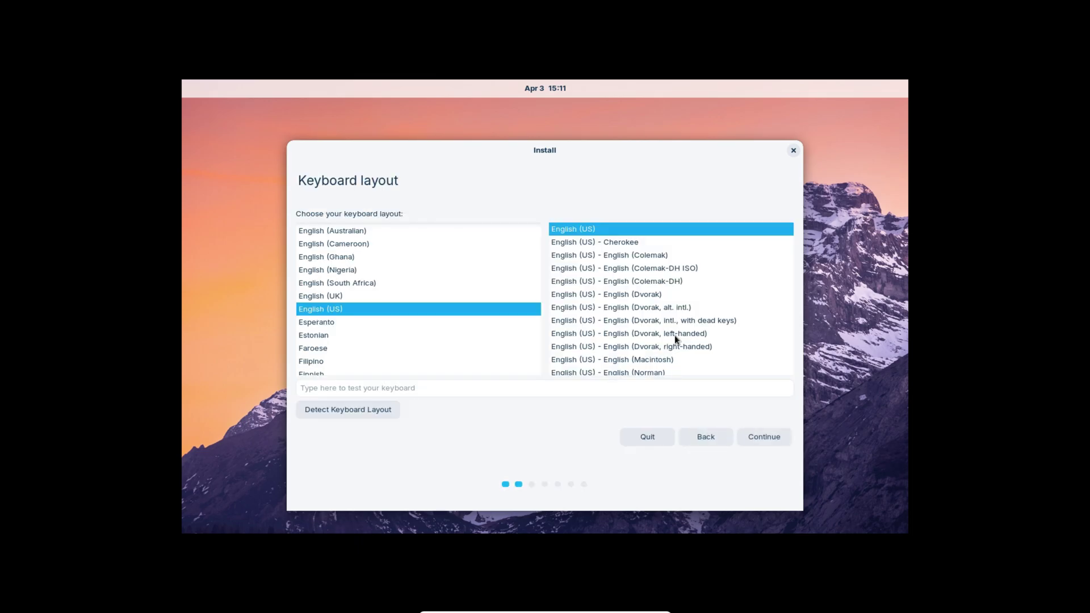
left_click(767, 438)
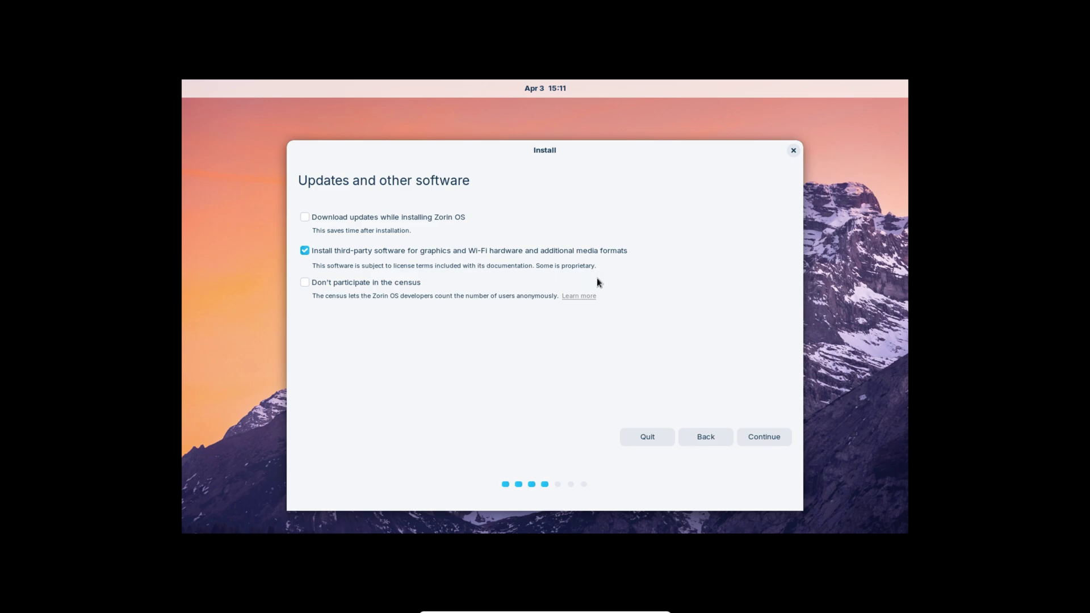
left_click(775, 436)
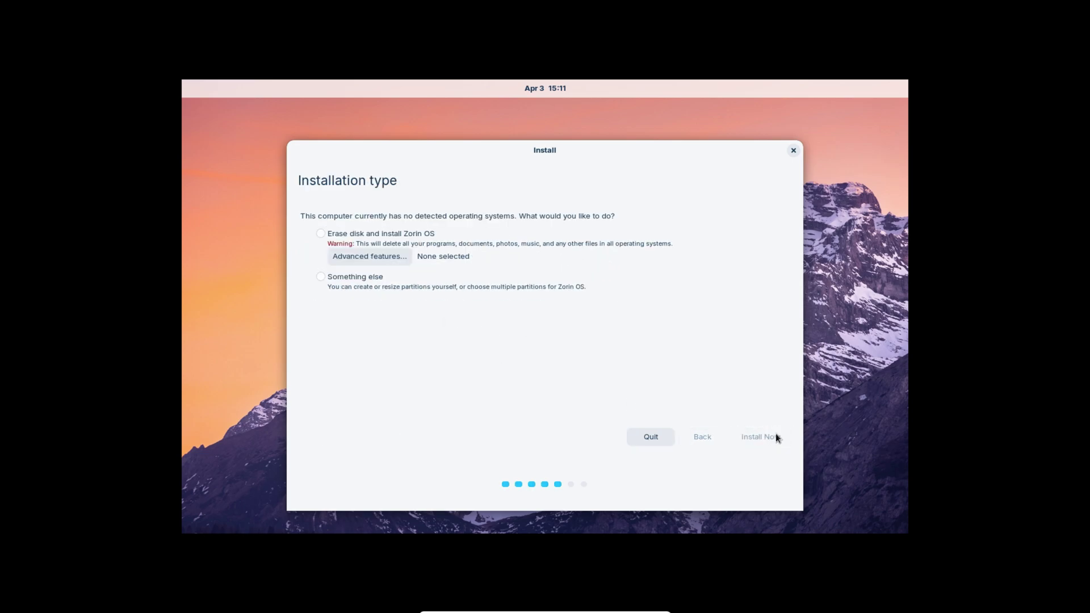
left_click(765, 437)
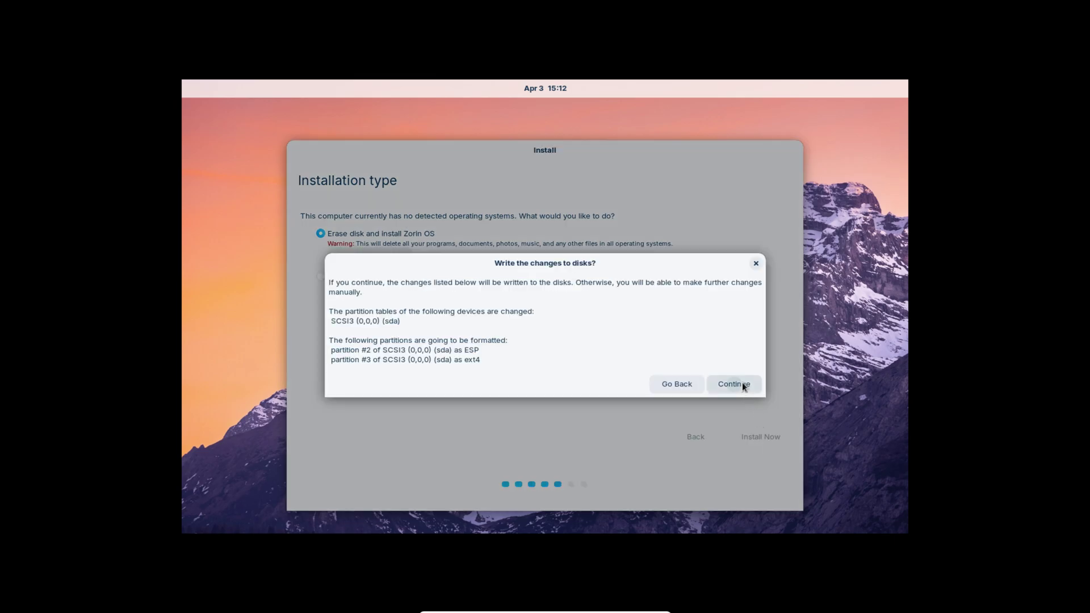
left_click(734, 384)
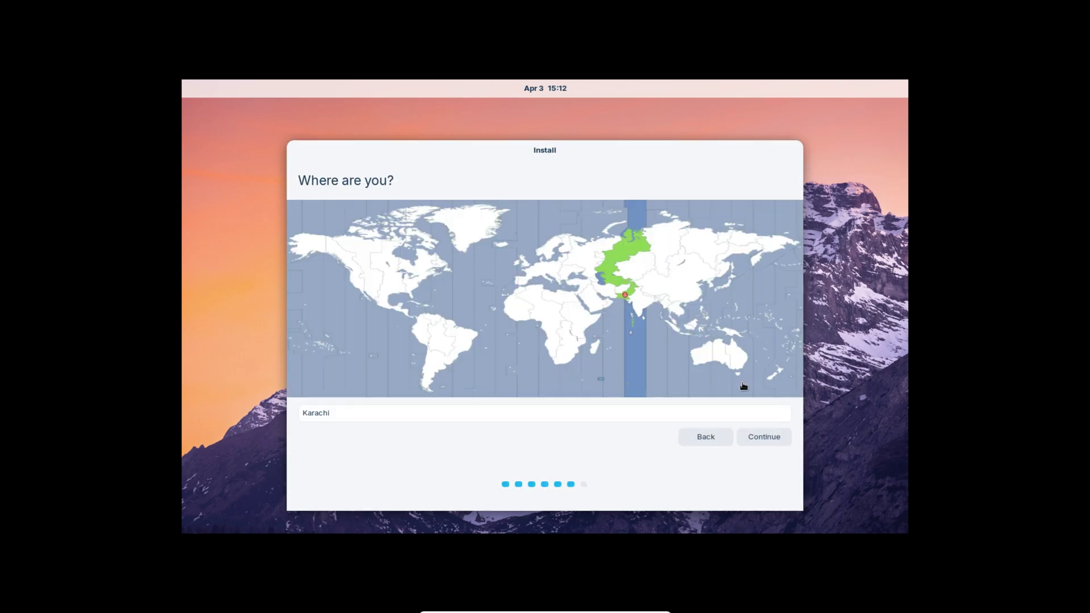
Step: Accept Karachi as the location, then enter the name 'Techincal' and username 'technicalfix12'
left_click(764, 434)
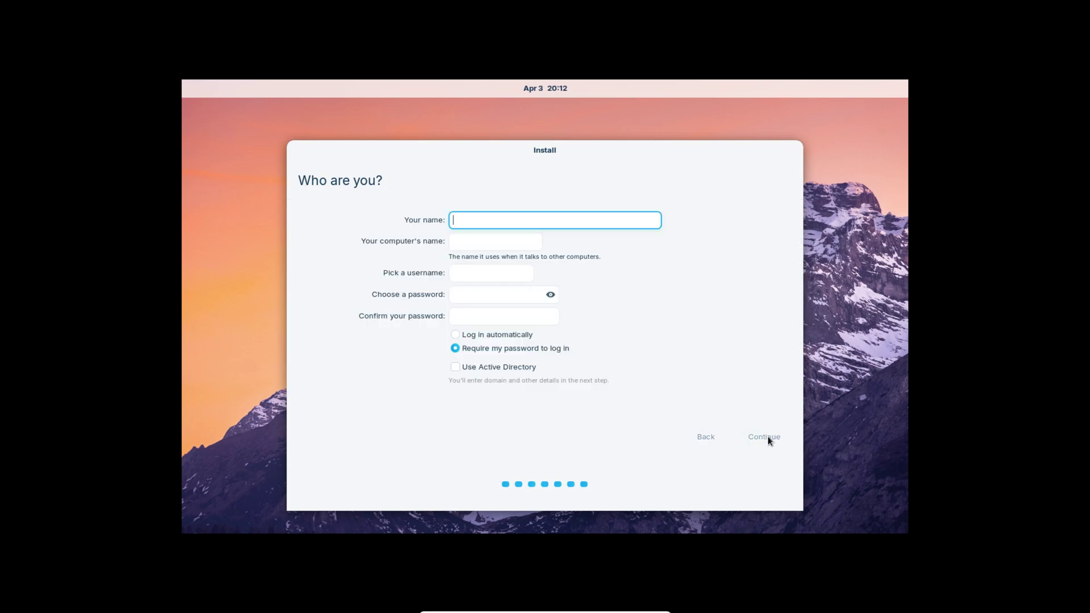
type("Techincal Fix")
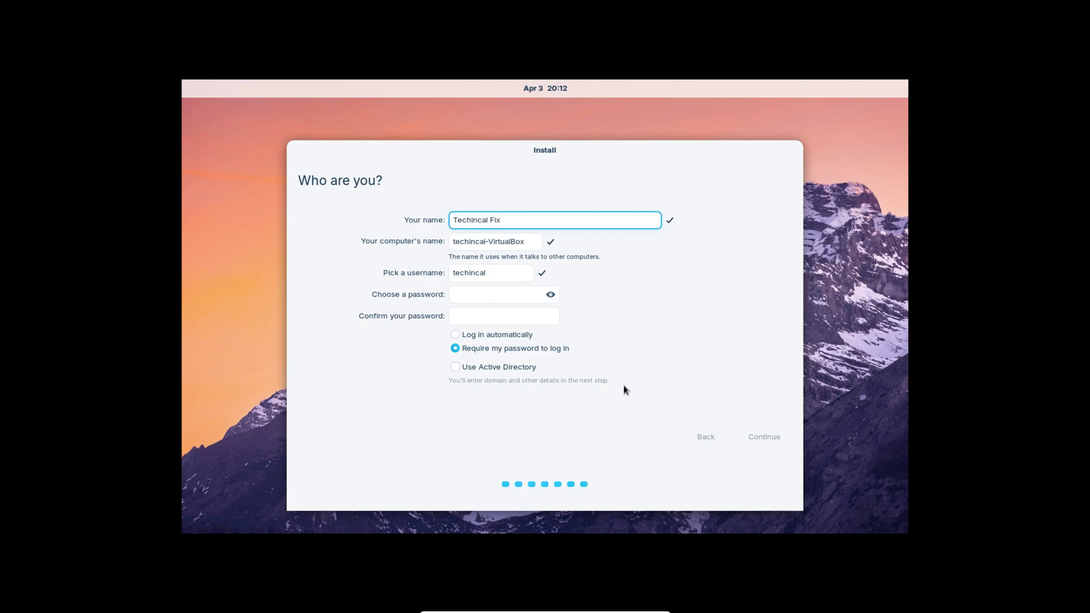
left_click(497, 273)
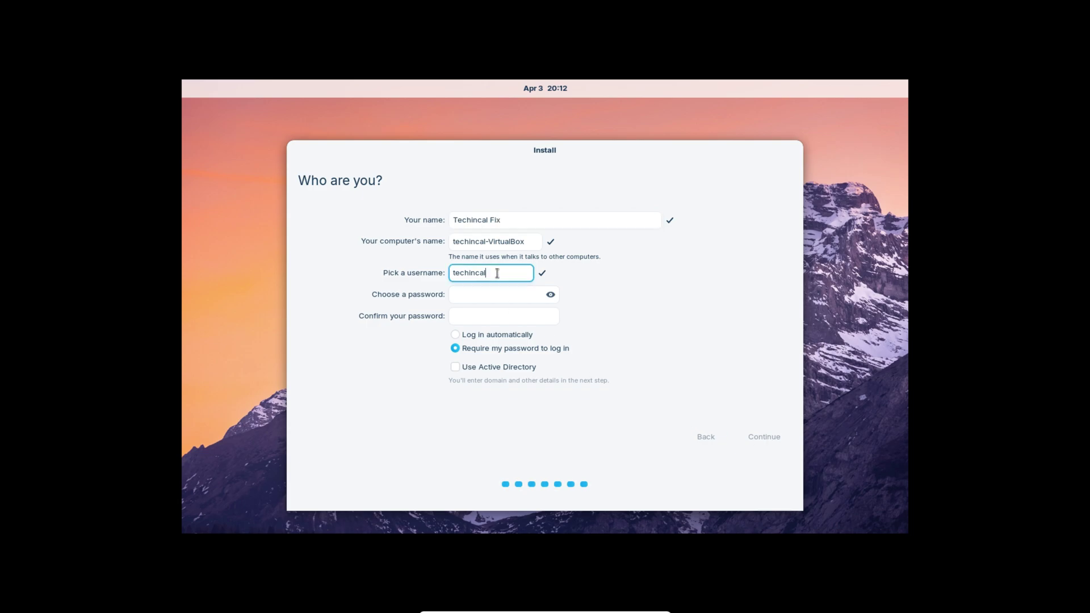
double_click(497, 273)
type("technicalfix123")
key("BackSpace")
key("BackSpace")
key("BackSpace")
Step: Enter and confirm the account password, enable automatic login, and begin installing
left_click(479, 296)
type("1")
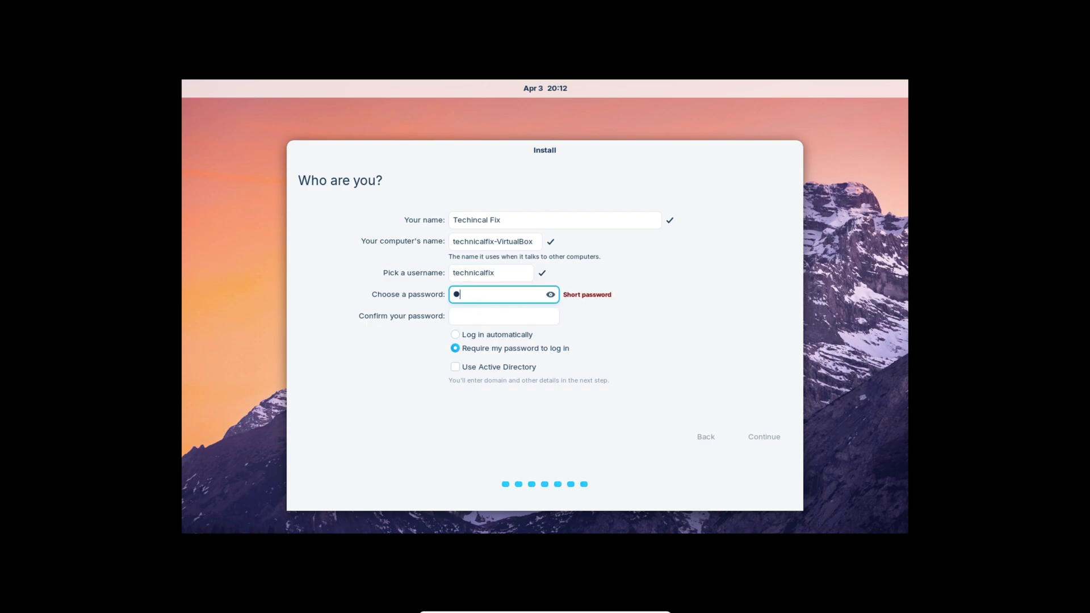
type("23456789")
key("Tab")
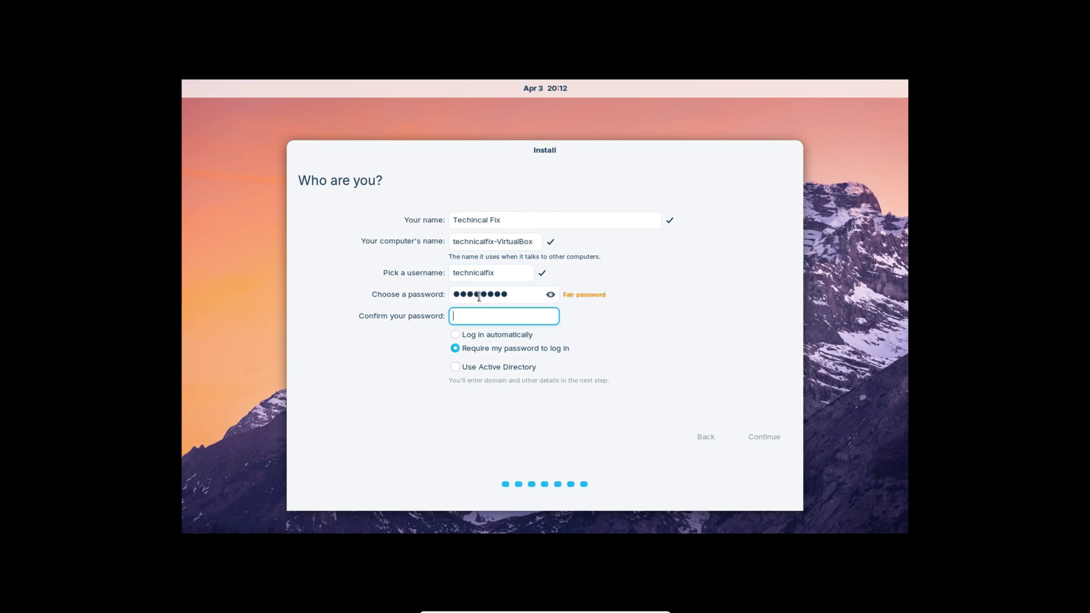
type("123456789")
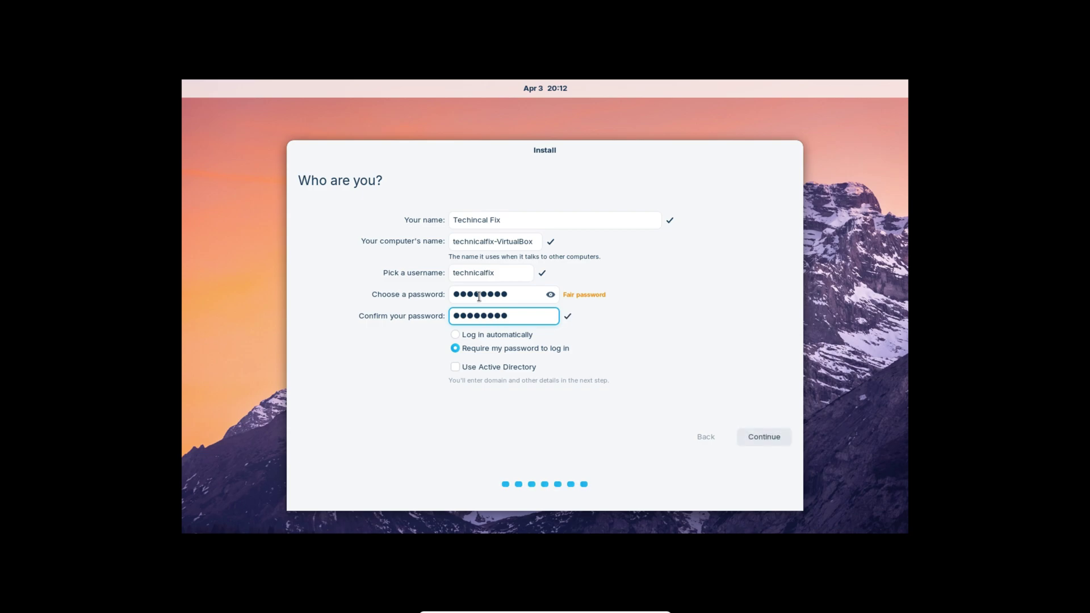
left_click(456, 335)
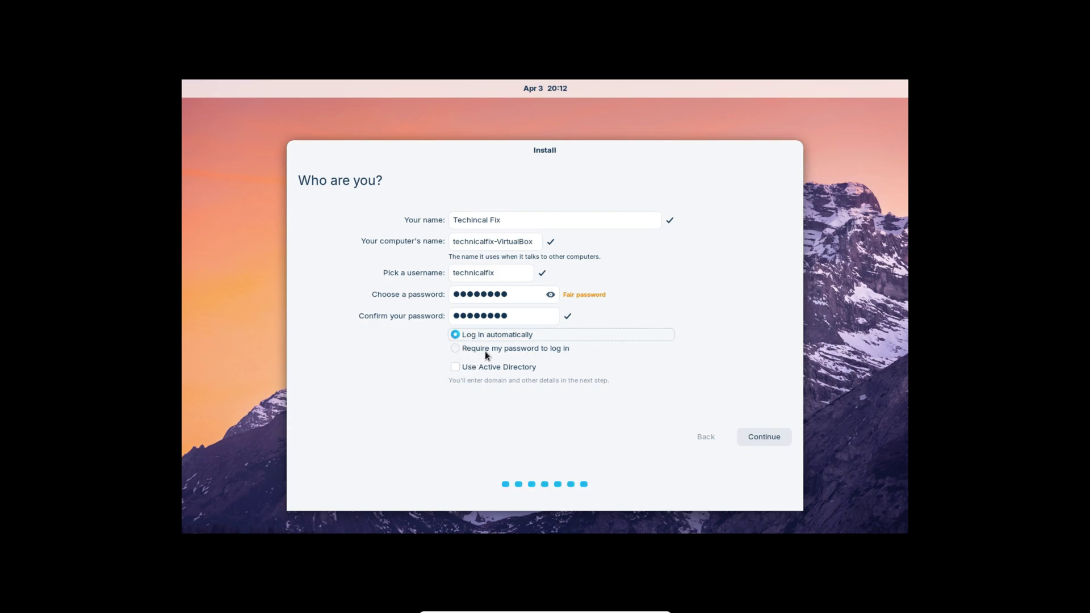
left_click(764, 437)
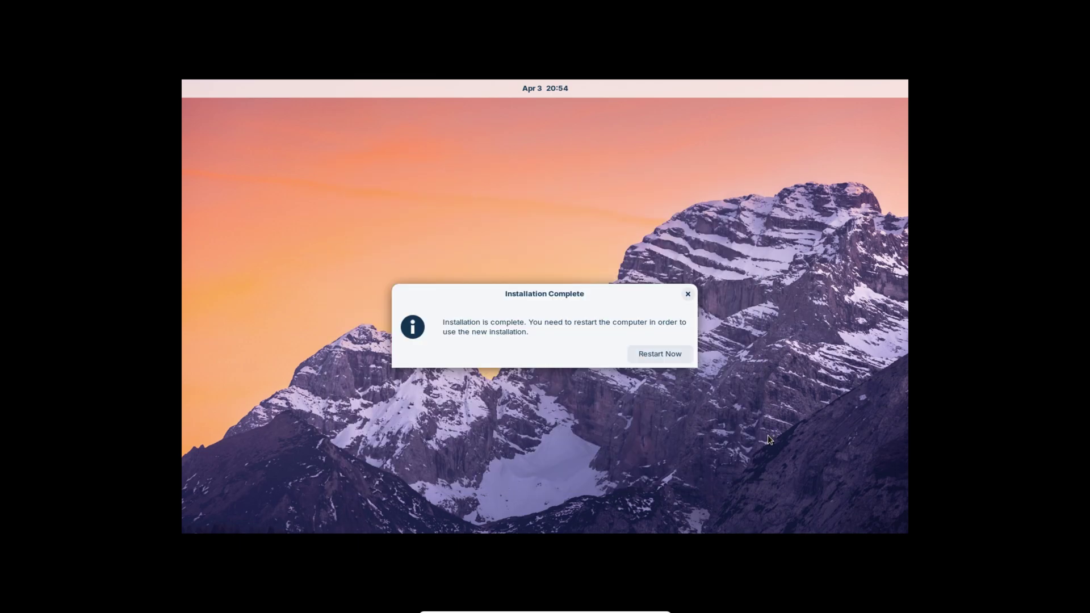
Step: Restart Now to boot the installed Zorin OS to its 17.1 welcome screen
left_click(669, 353)
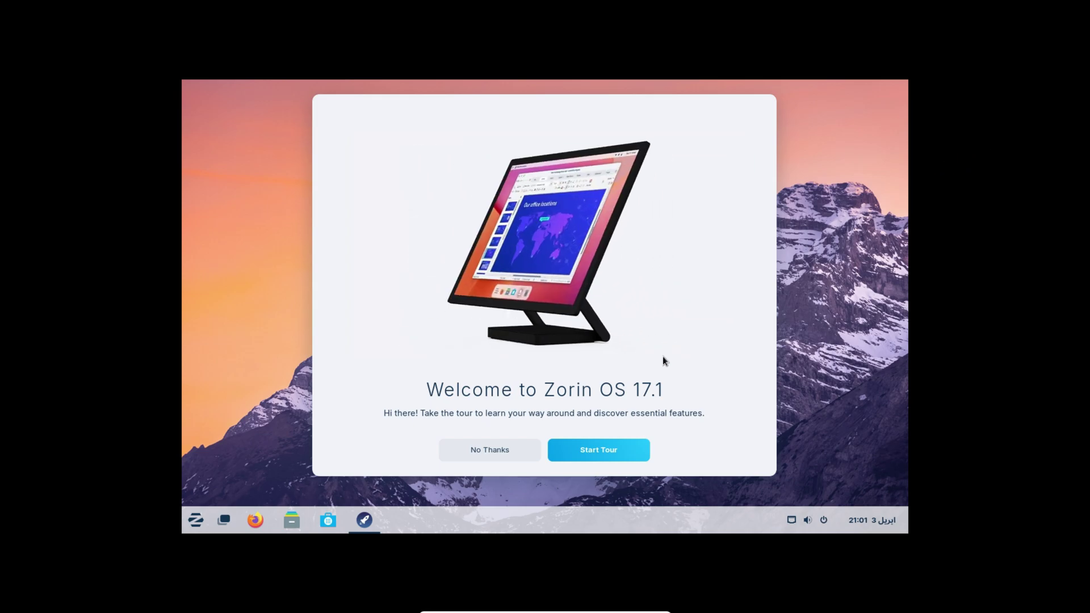
Step: Skip the welcome tour and open Display Settings from the desktop context menu
left_click(507, 449)
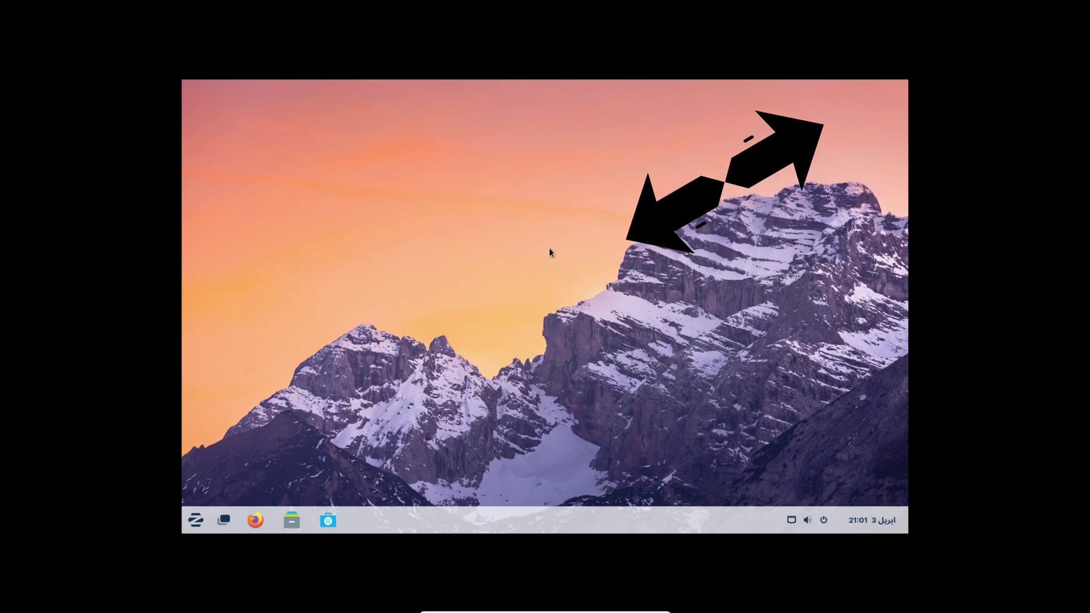
right_click(447, 209)
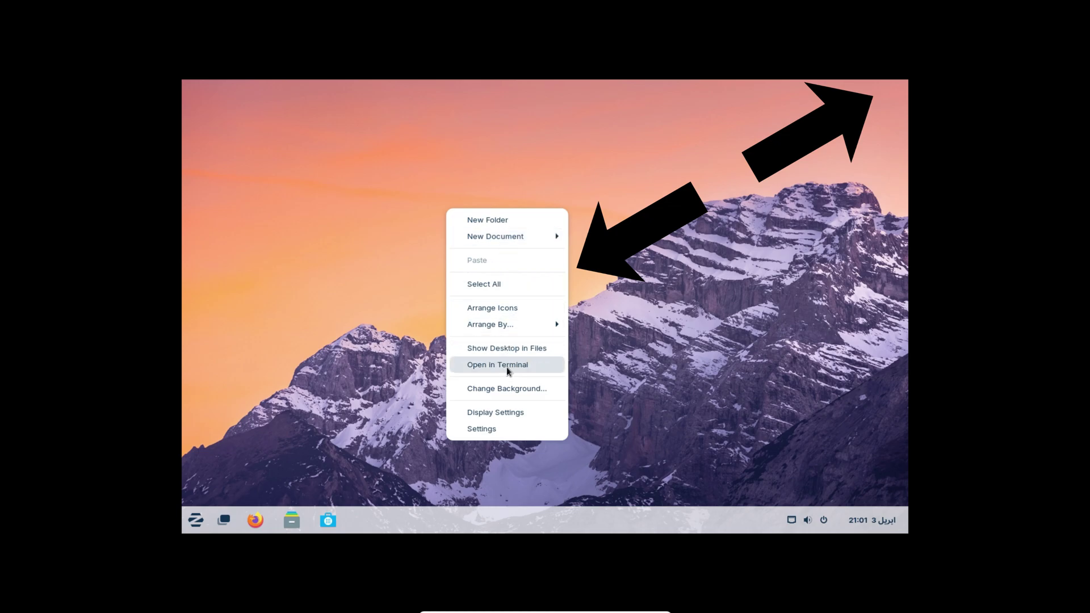
left_click(516, 413)
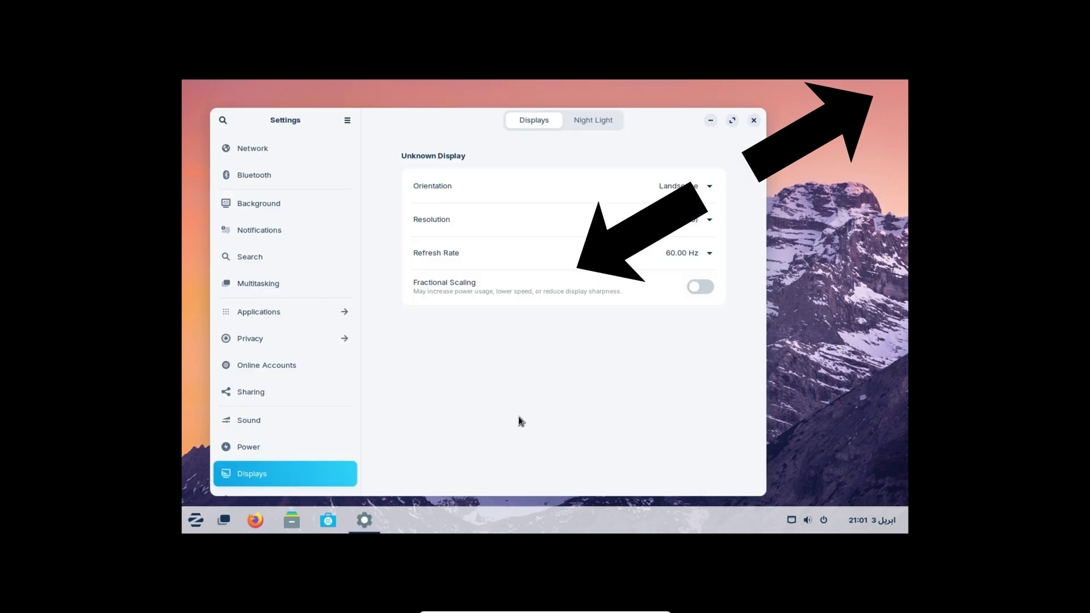
Step: Apply and keep the 1920 × 1080 (16:9) resolution, then close Settings
left_click(670, 220)
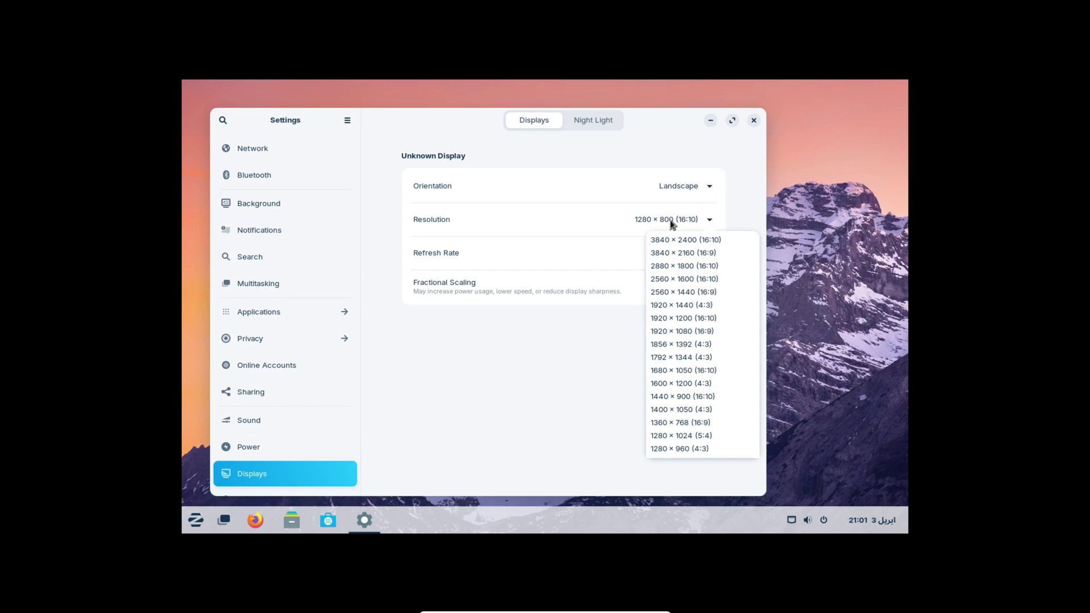
left_click(666, 331)
left_click(742, 121)
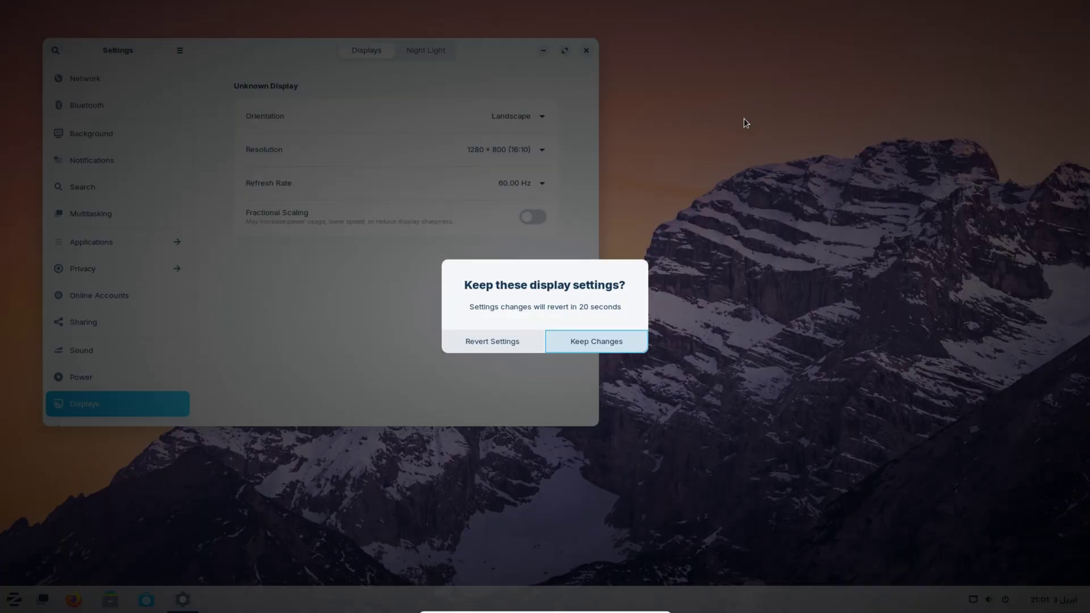
left_click(603, 342)
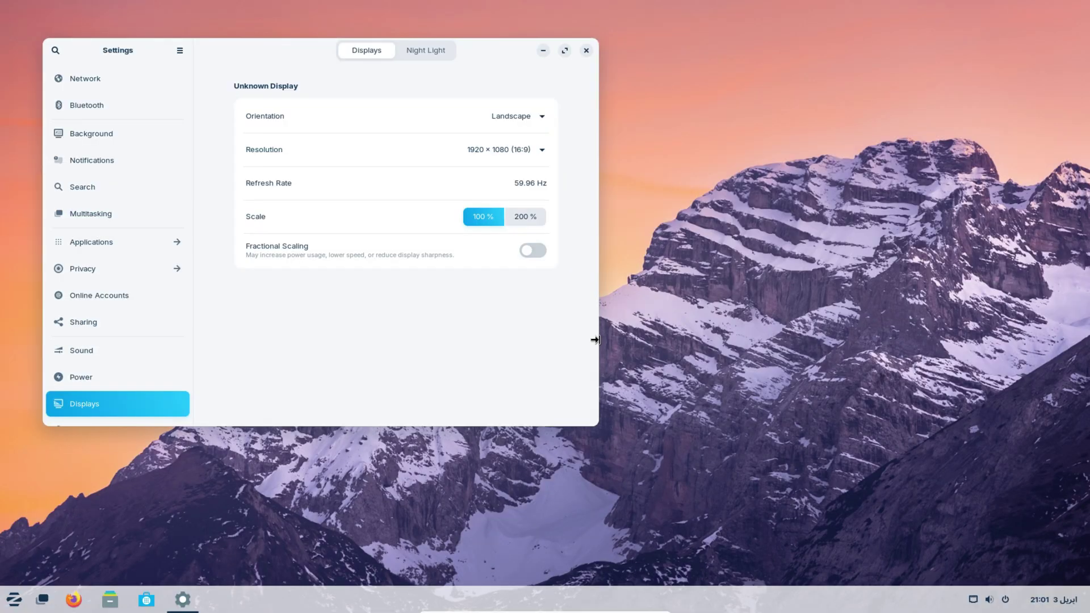
left_click(586, 50)
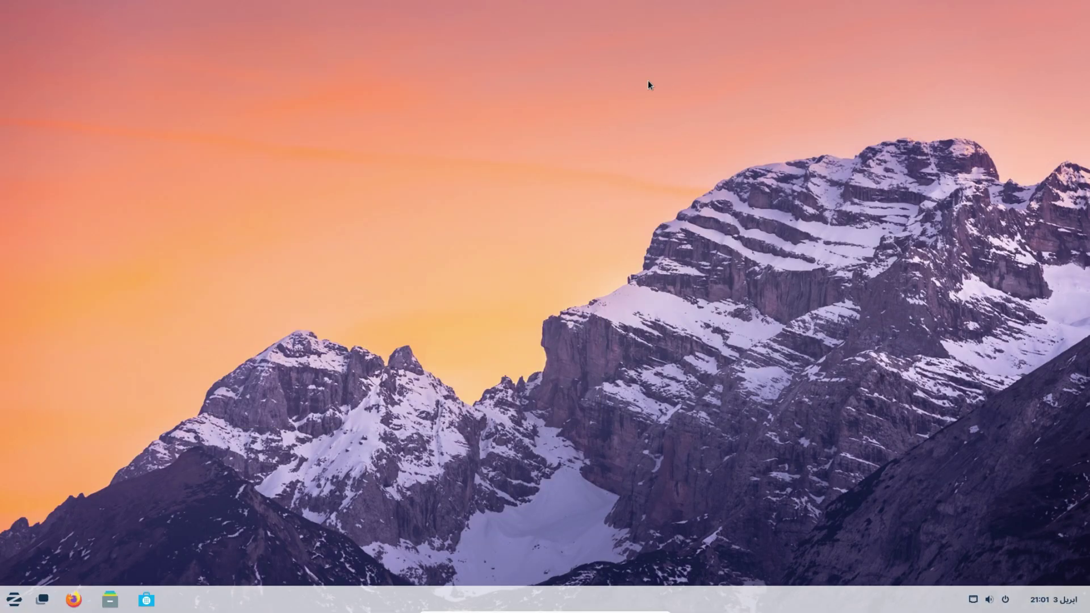
Step: Open and dismiss the Zorin app menu, then launch and close Firefox
left_click(17, 604)
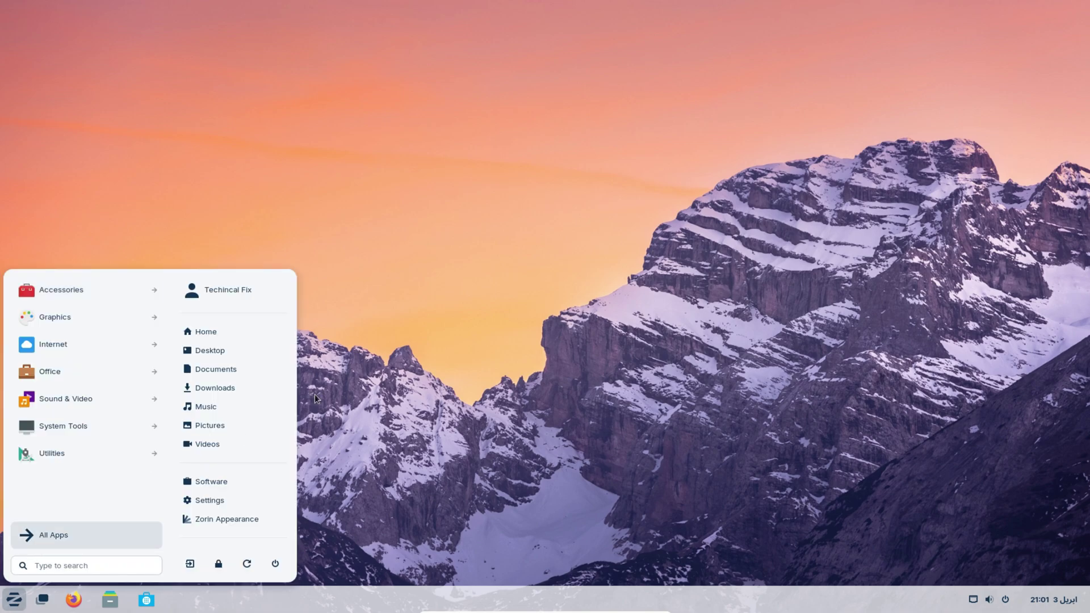
left_click(543, 319)
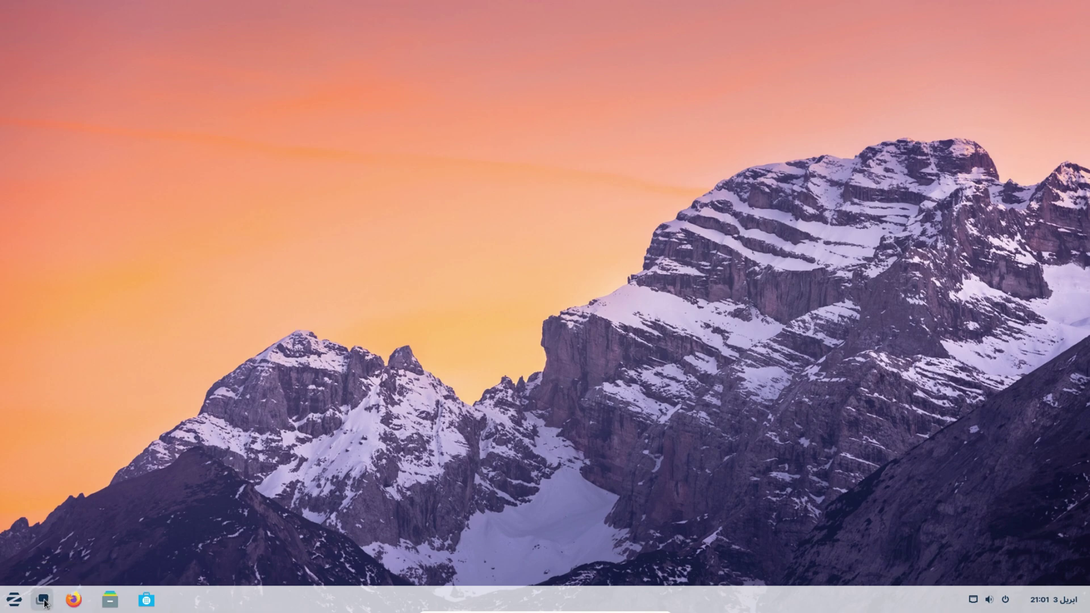
left_click(78, 605)
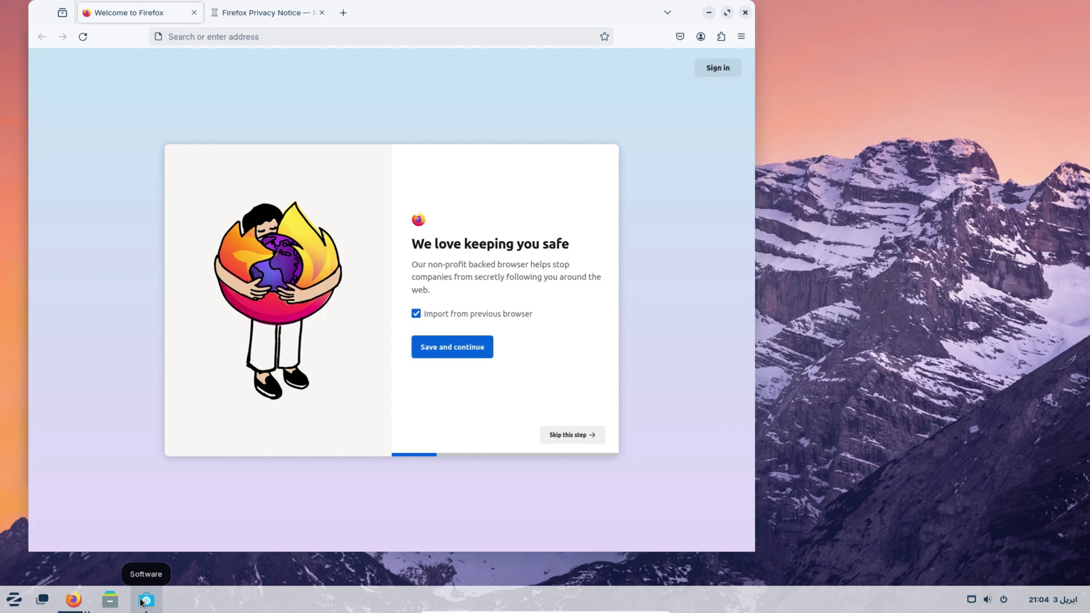
left_click(745, 13)
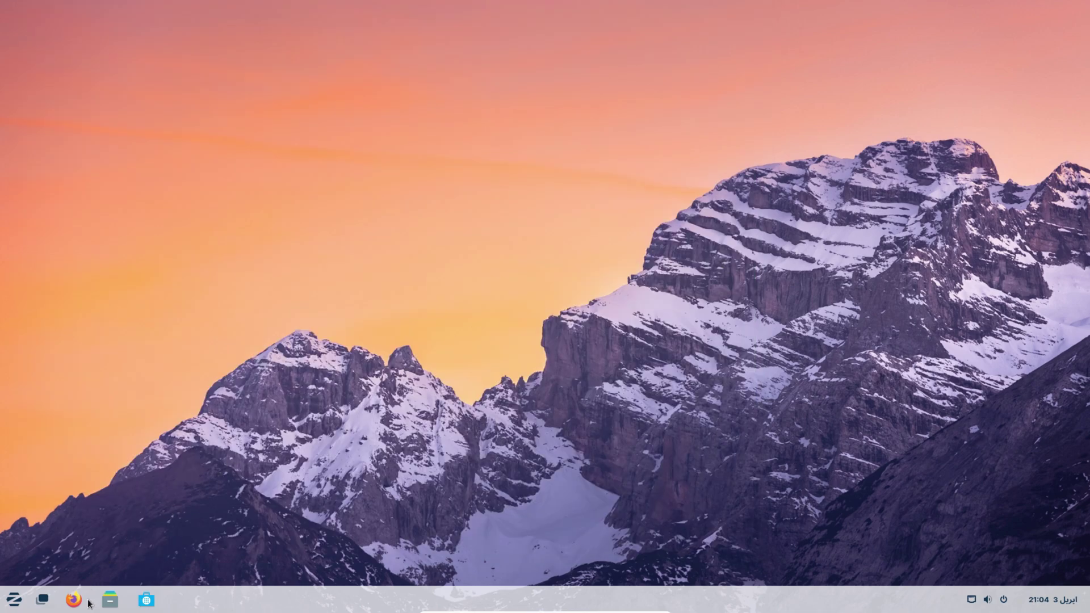
Step: Launch and close the Software store, then bring up the app menu again
left_click(144, 603)
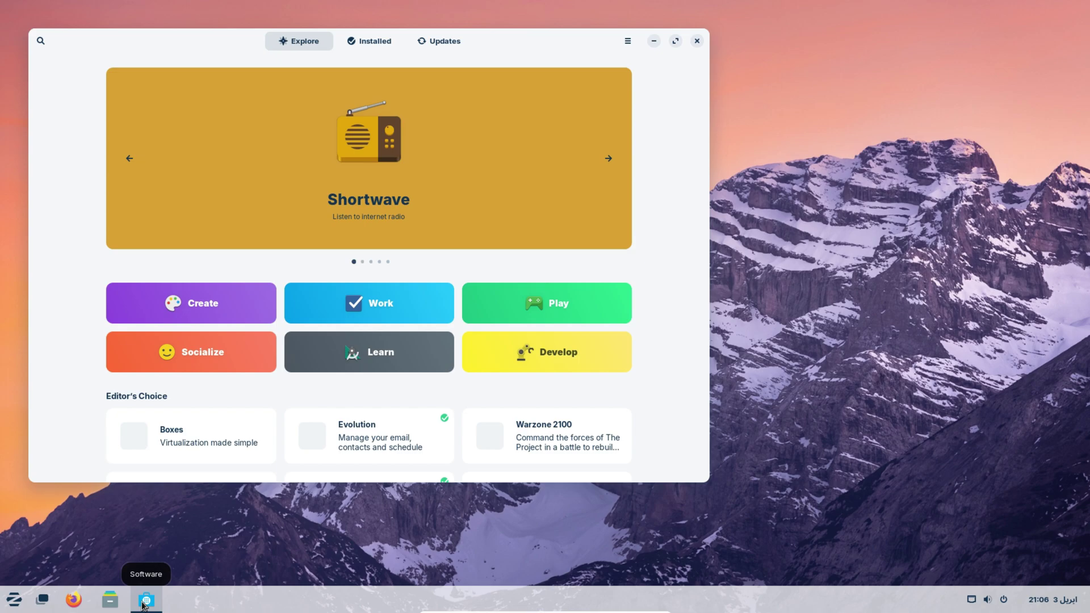
left_click(698, 42)
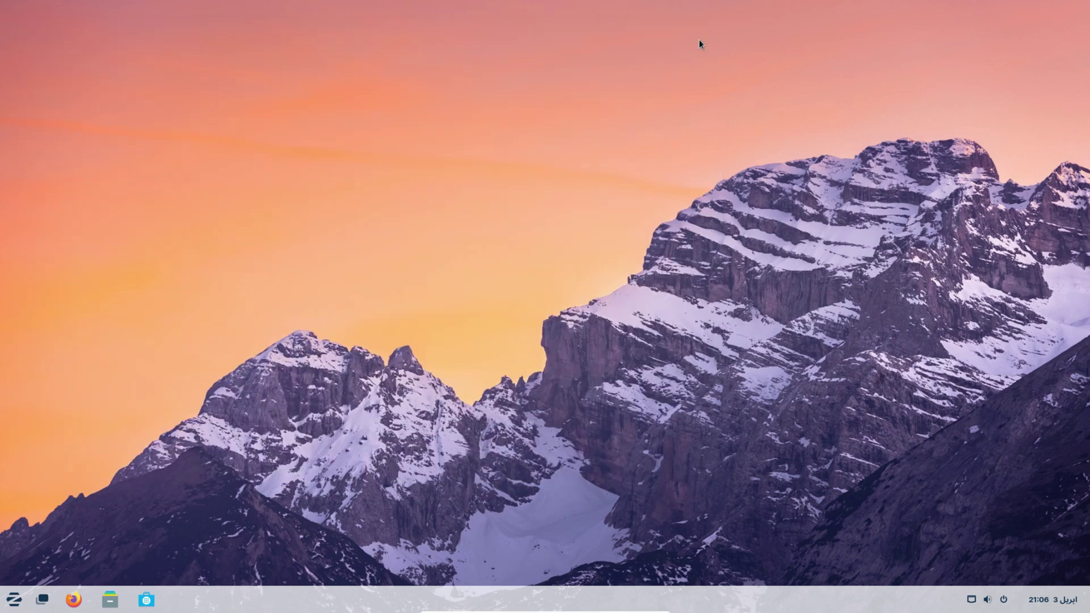
left_click(14, 600)
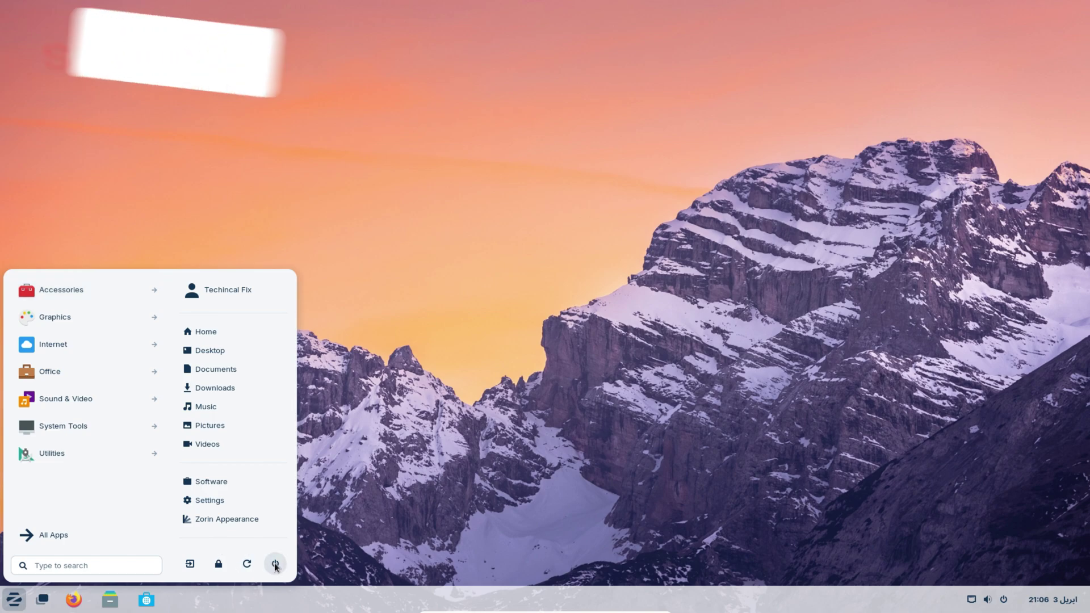
Step: Power off Zorin OS from the app menu and close VirtualBox Manager
left_click(274, 563)
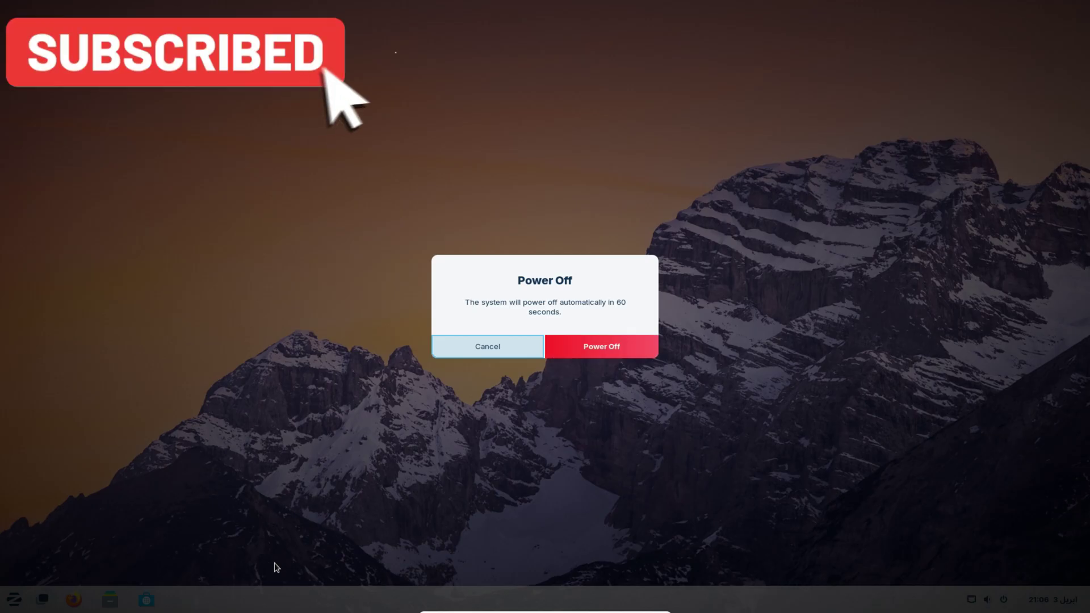
left_click(629, 346)
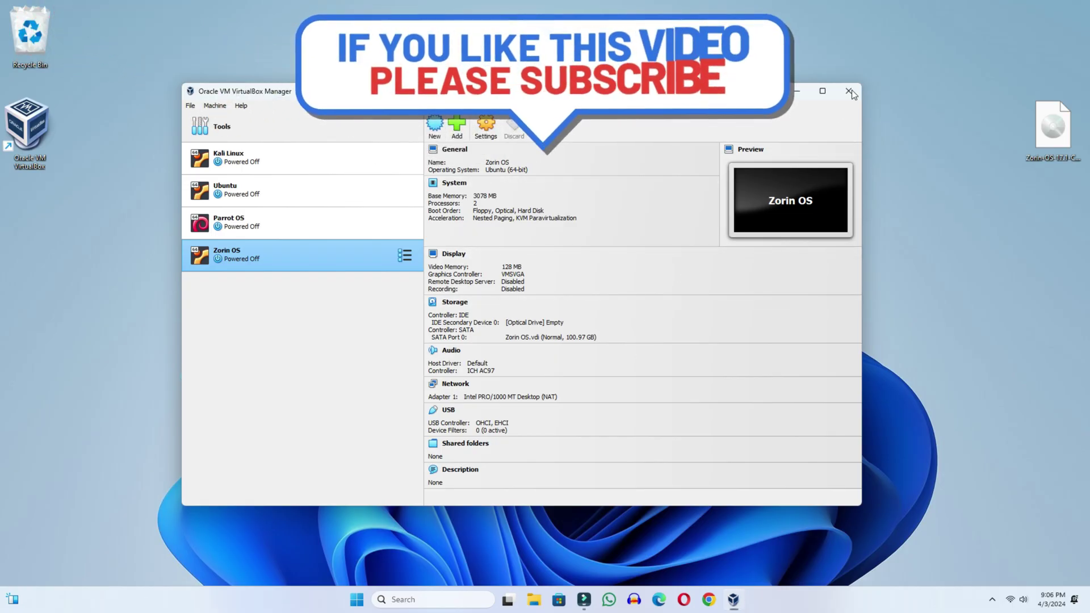
left_click(849, 91)
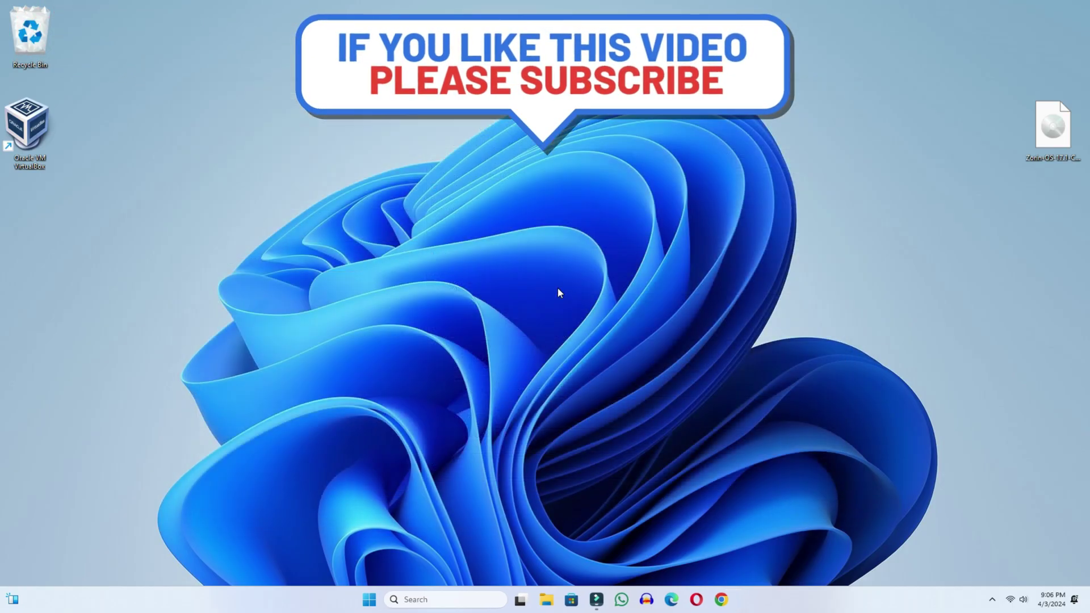